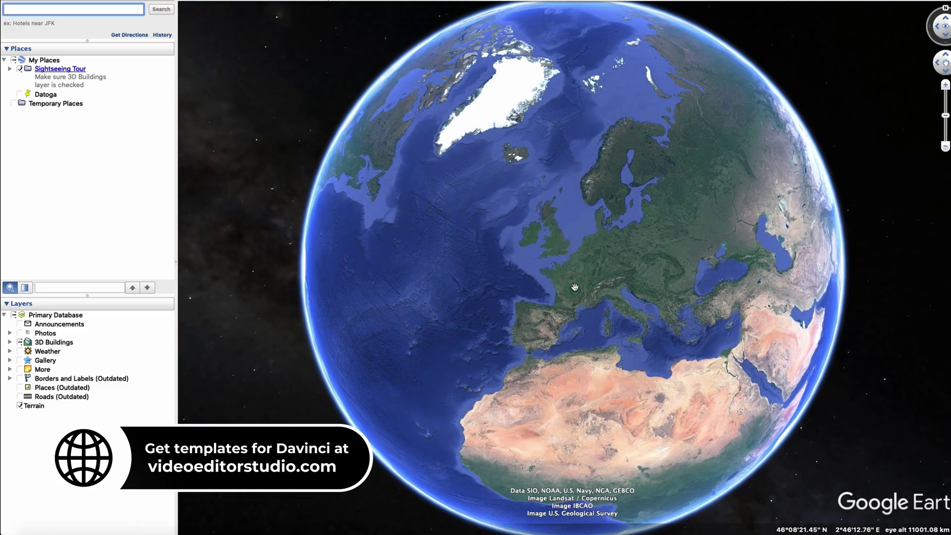
Pick the large transparent white cloud preview from the Google Images results.
click(749, 226)
click(683, 49)
click(523, 101)
click(456, 251)
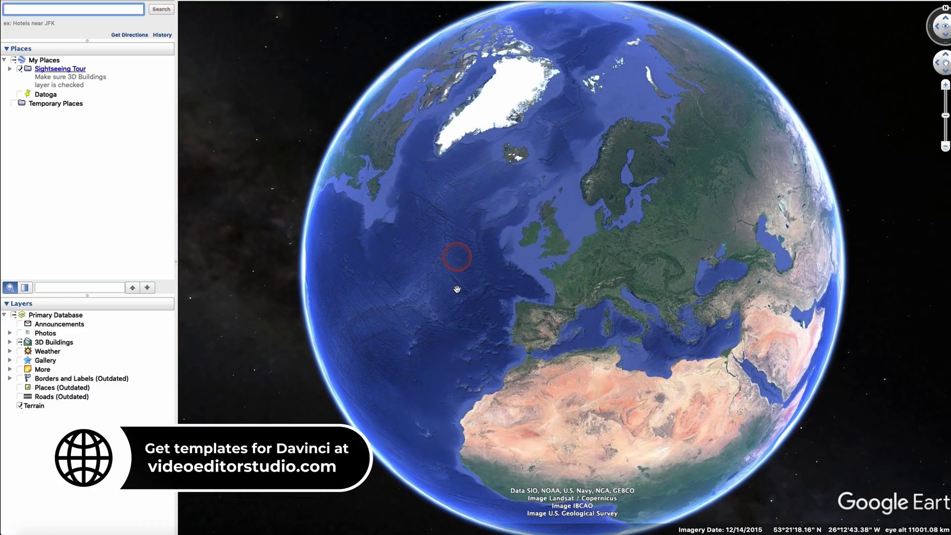
click(564, 399)
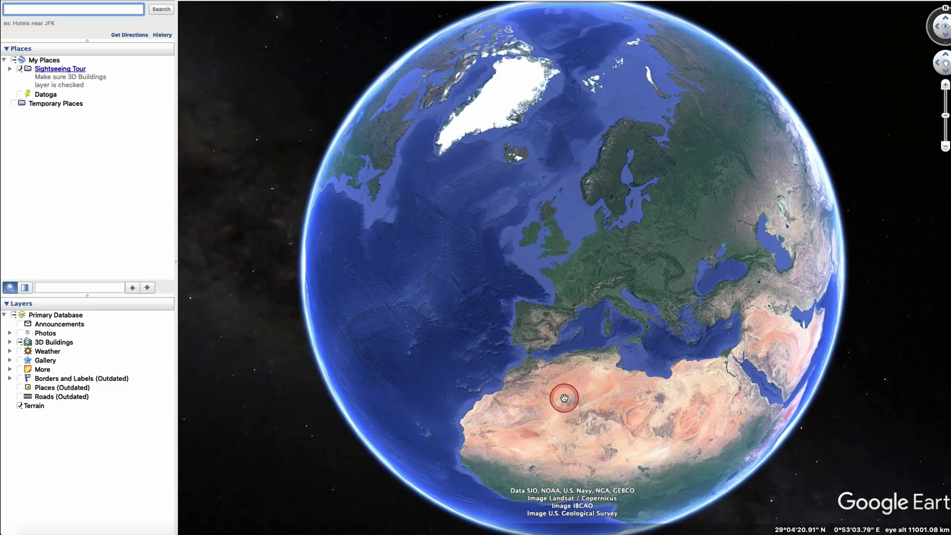
click(606, 397)
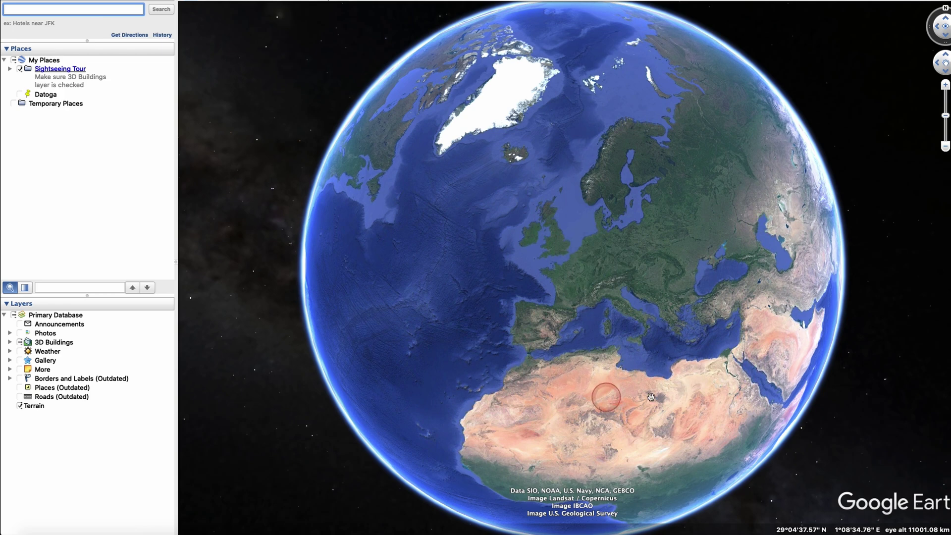
click(877, 464)
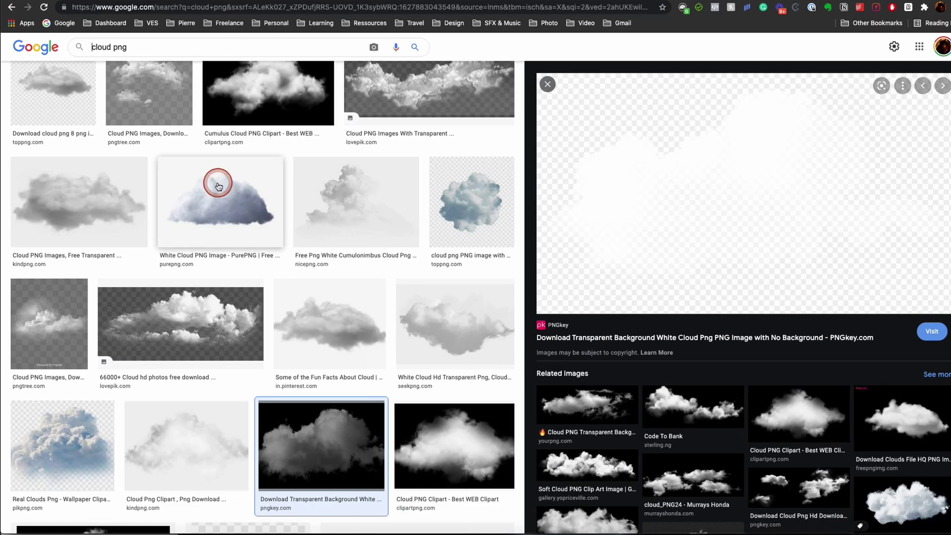
click(147, 53)
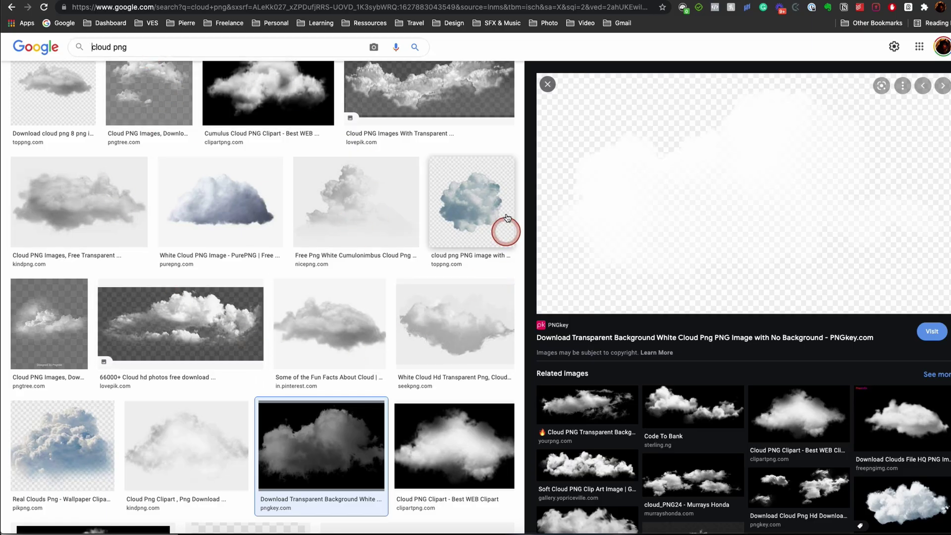
Save the cloud preview as a PNG image in the Downloads folder.
right_click(742, 214)
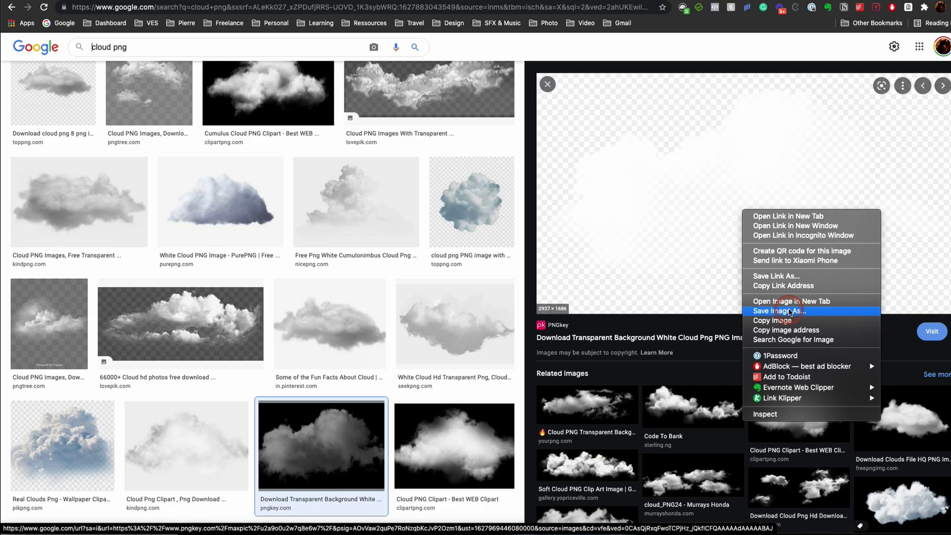
click(790, 311)
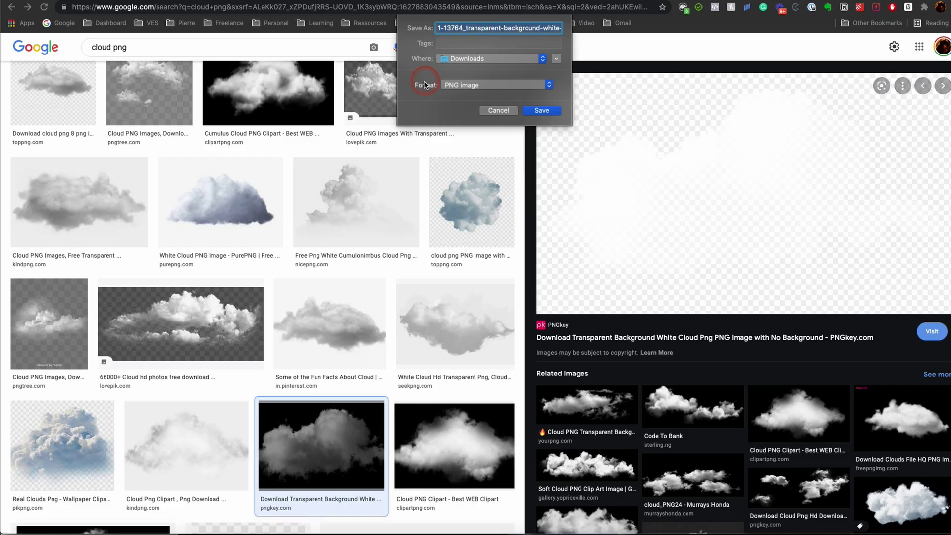
click(542, 111)
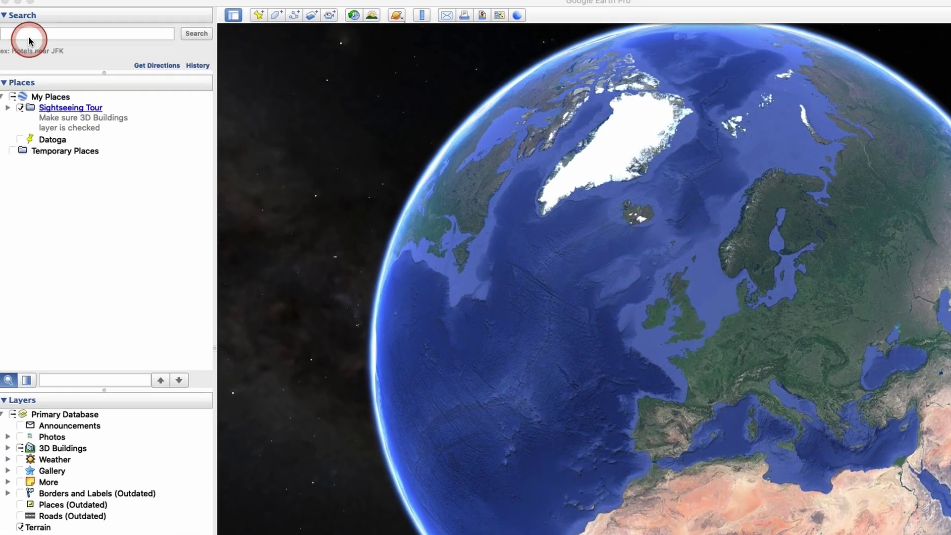
Search 'eiffel', correct the spelling, and fly to the 'Eiffel Tower, Paris' suggestion.
click(18, 10)
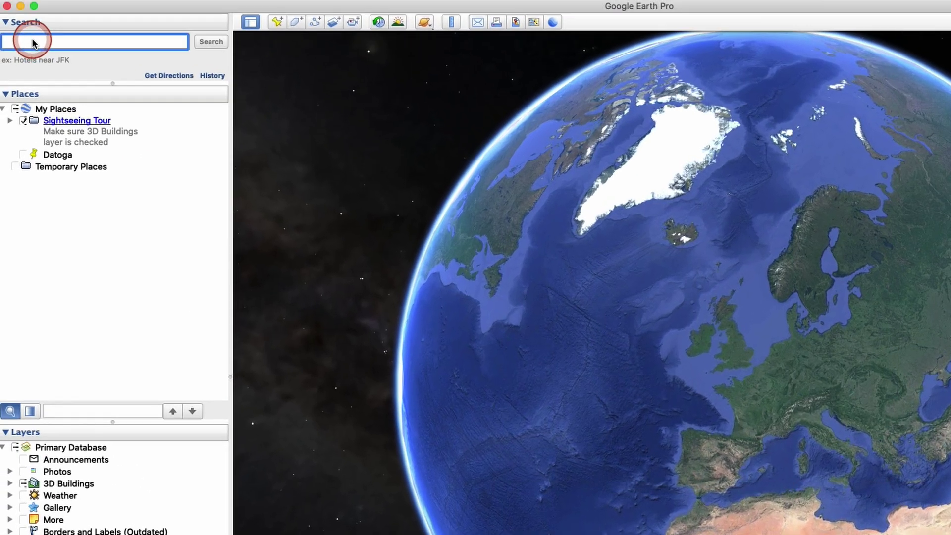
text(eifel)
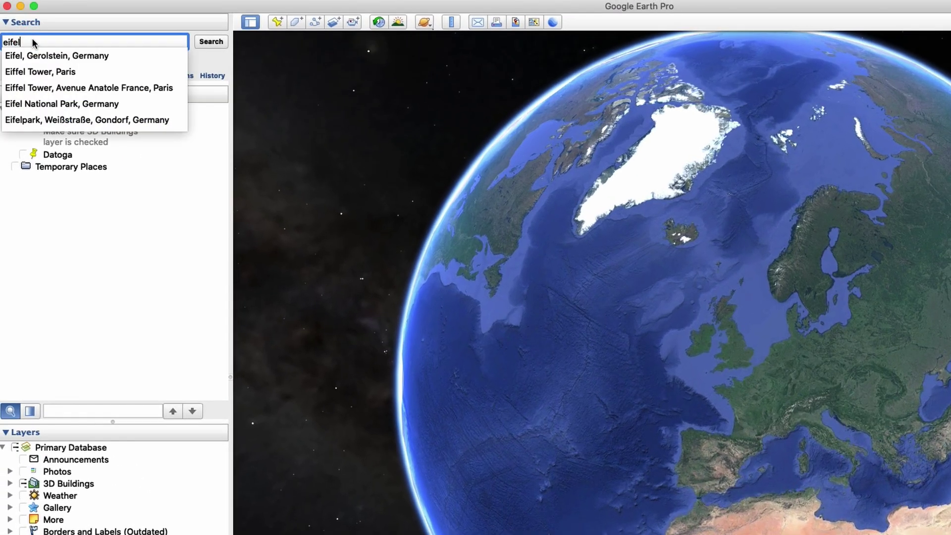
click(11, 43)
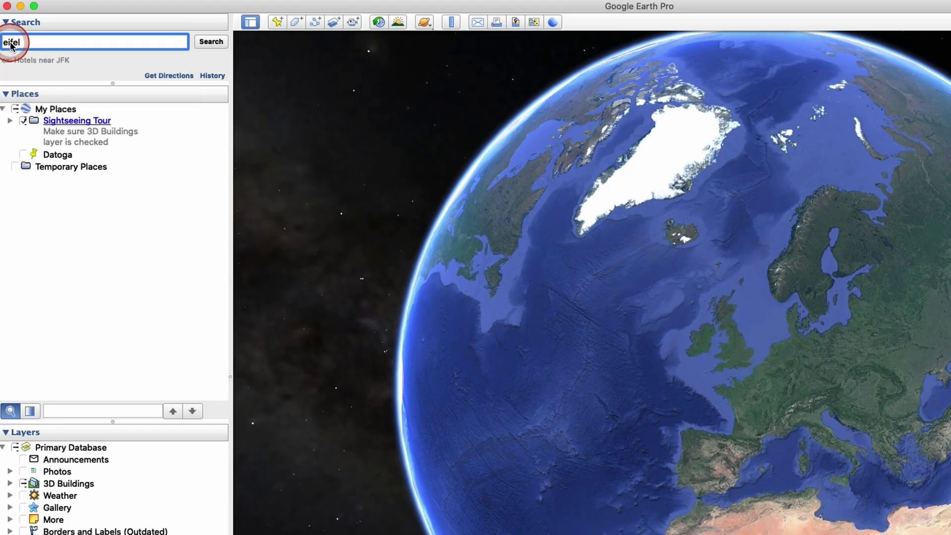
text(f)
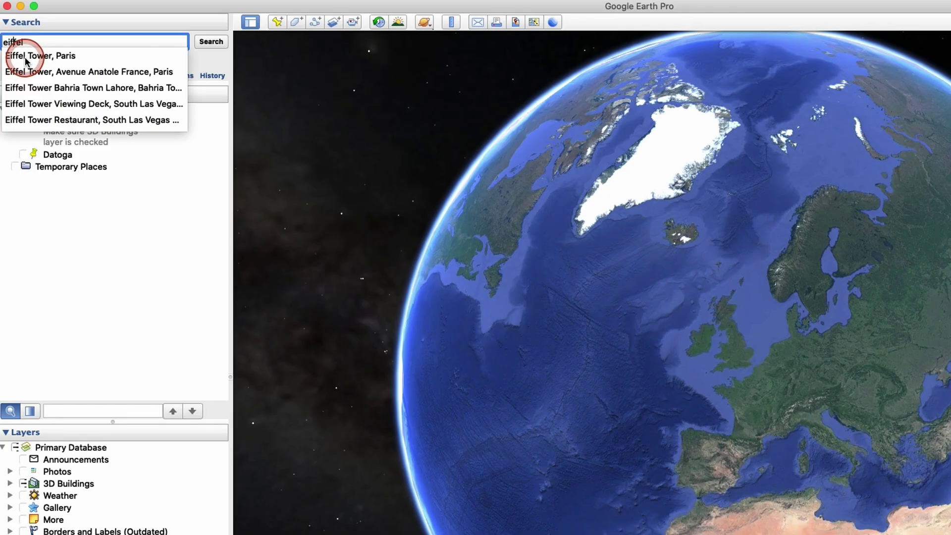
click(25, 56)
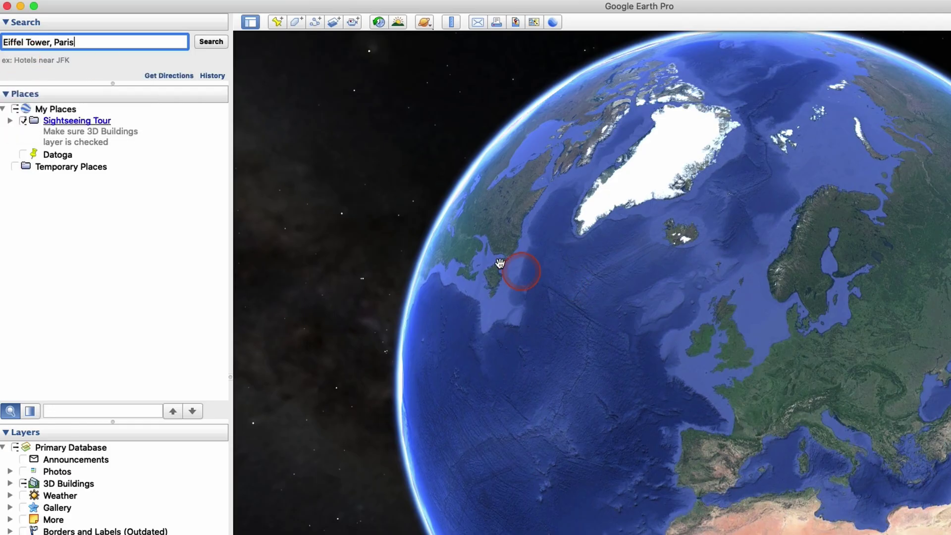
click(210, 42)
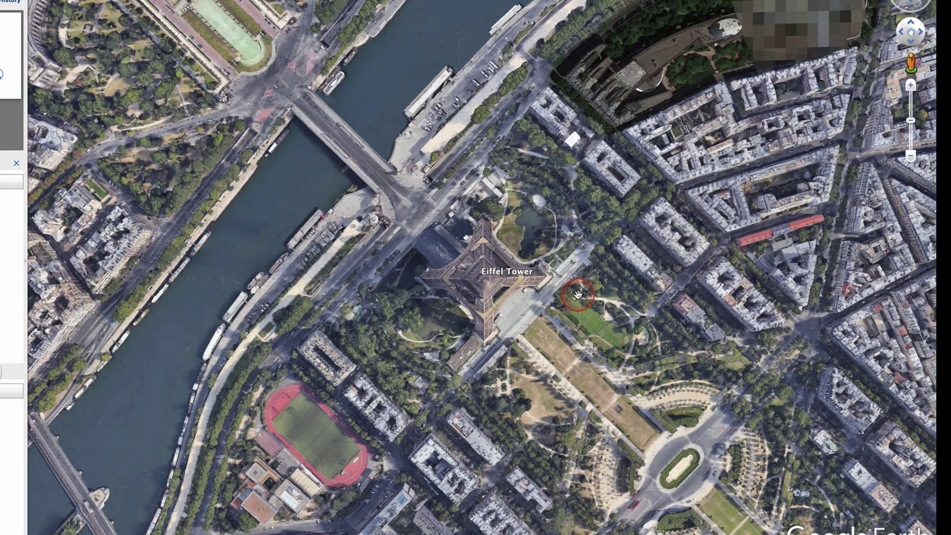
click(501, 351)
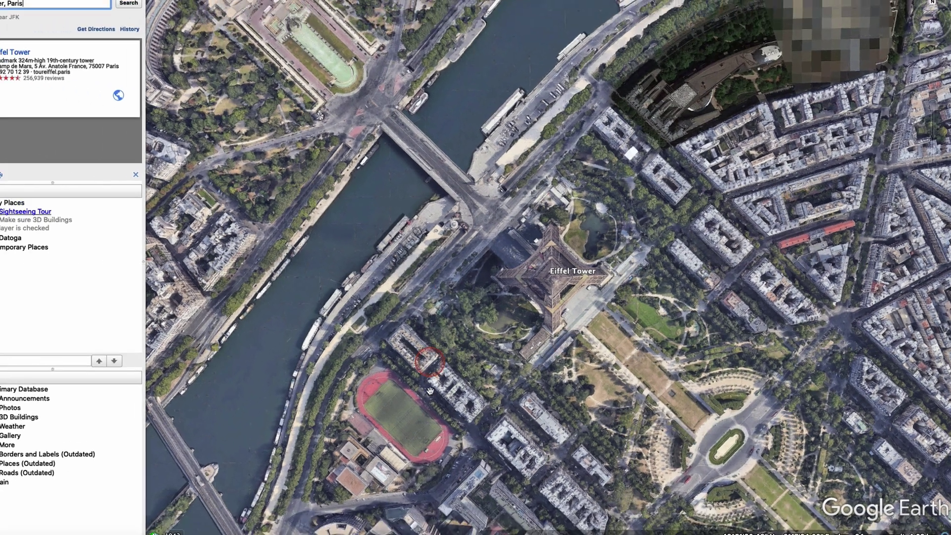
Zoom out from the Eiffel Tower until the whole globe floats in the starfield.
click(501, 351)
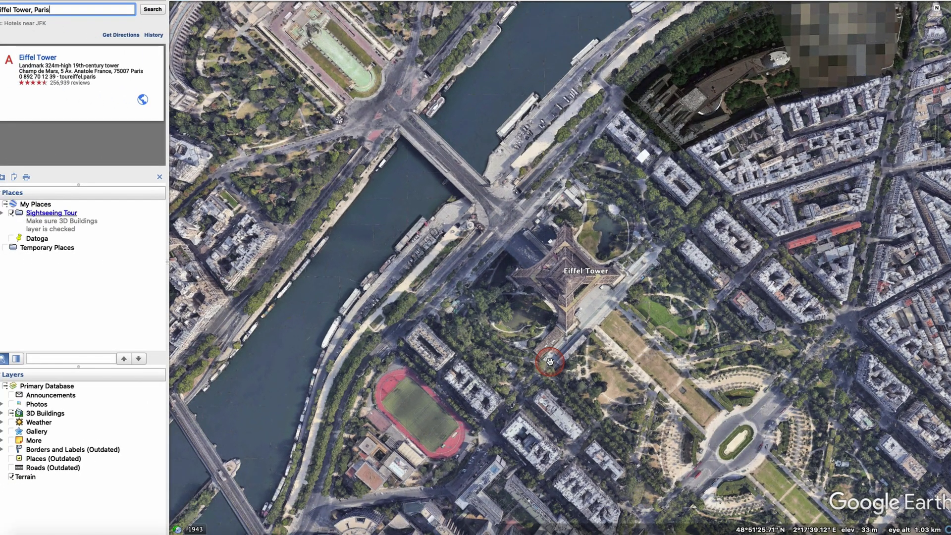
scroll(549, 362, down, 5)
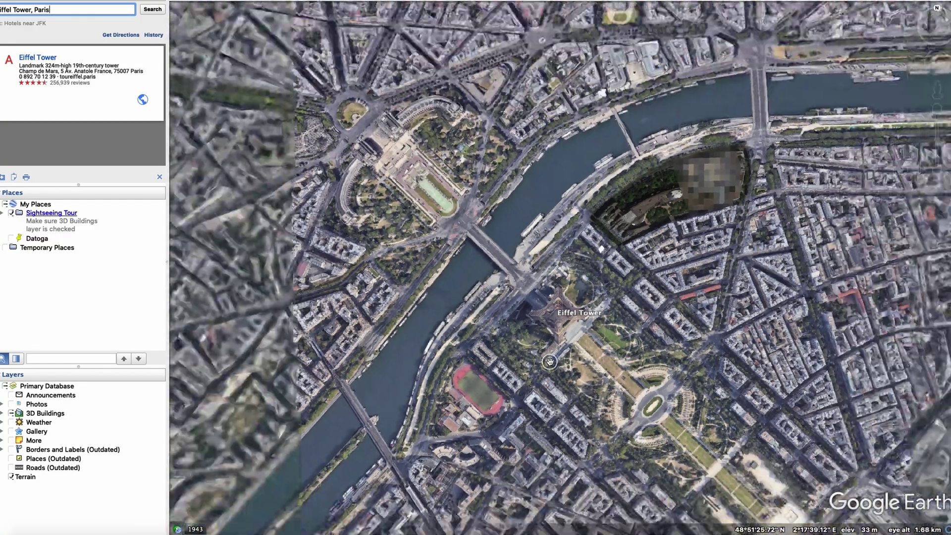
scroll(550, 361, down, 10)
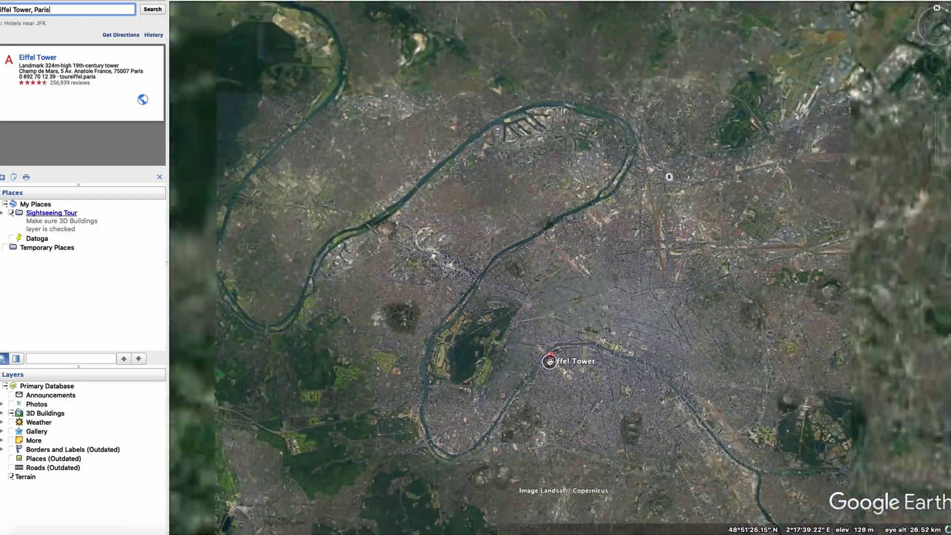
scroll(550, 361, down, 10)
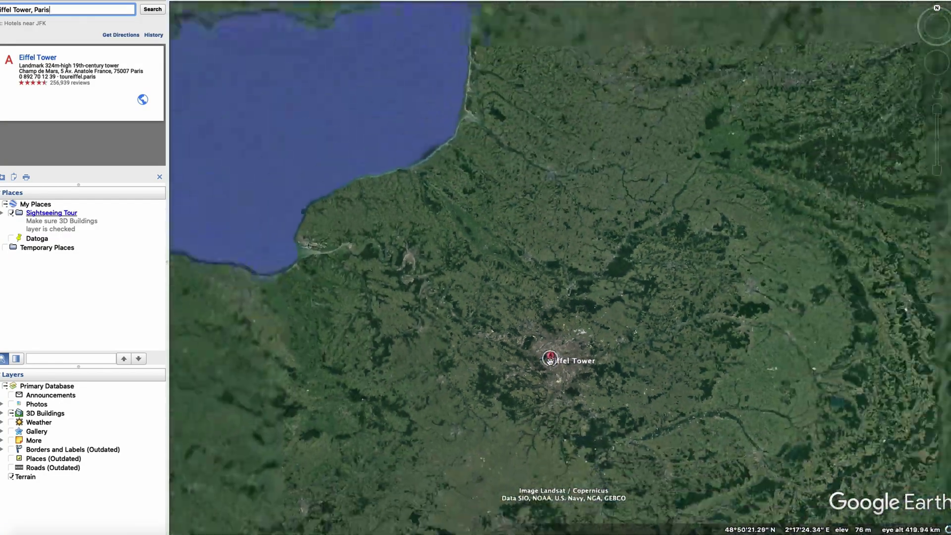
scroll(550, 361, down, 10)
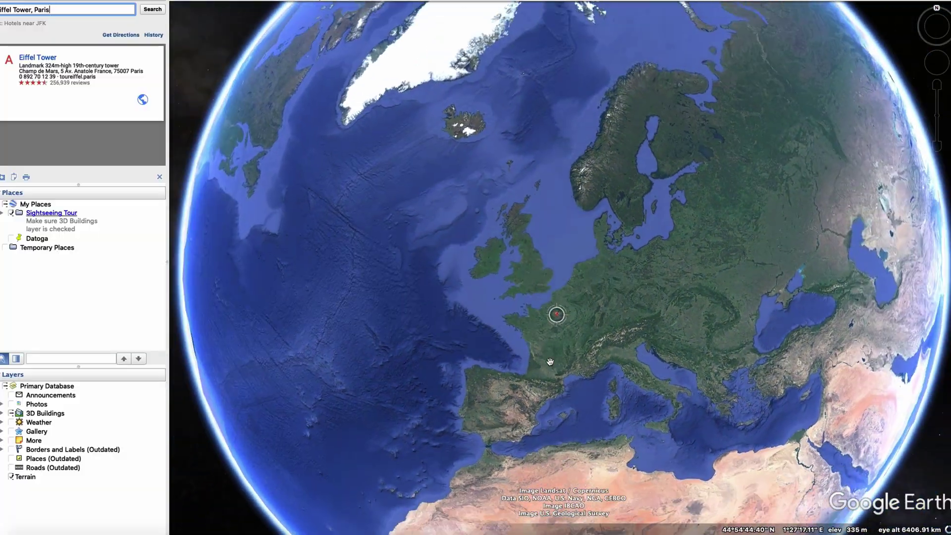
scroll(552, 359, down, 5)
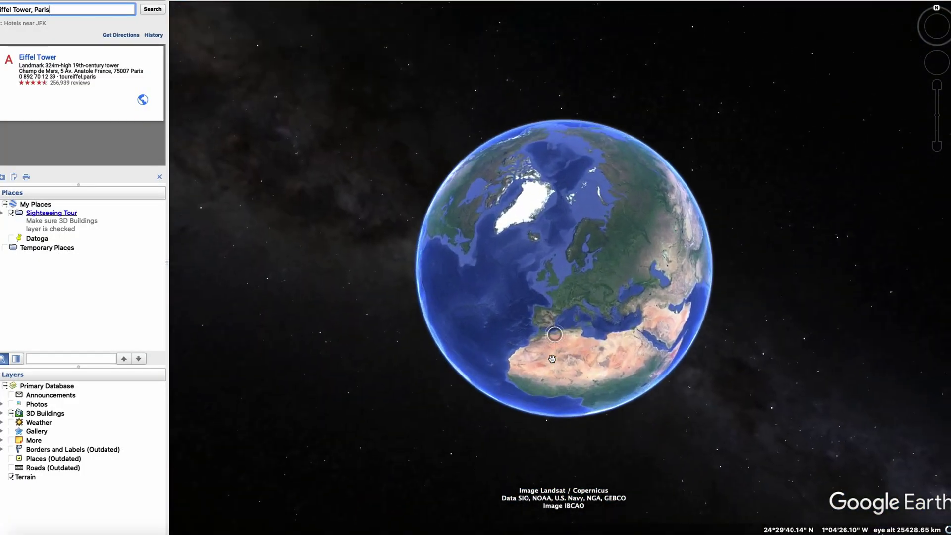
scroll(552, 359, down, 3)
scroll(552, 358, down, 3)
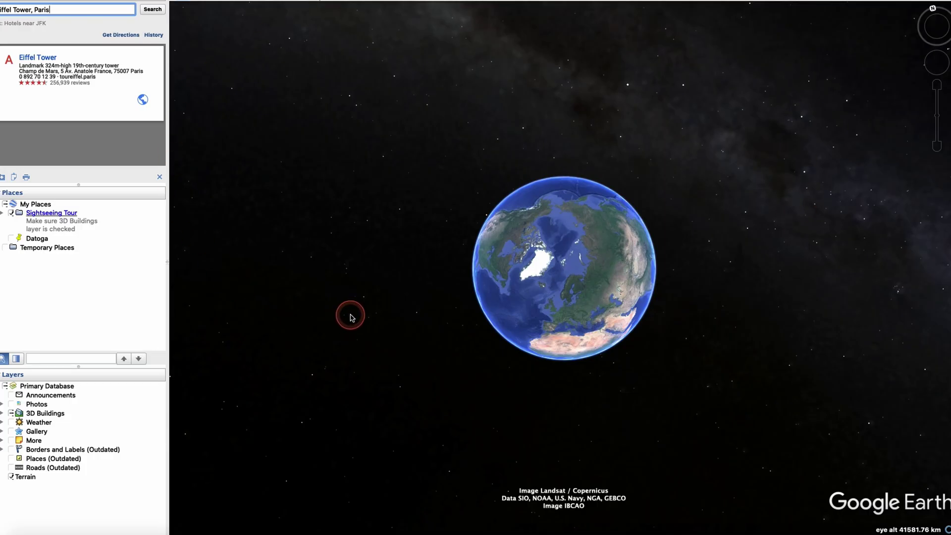
Use Cmd+Shift+5 to frame a capture rectangle centred on the globe.
key(super)
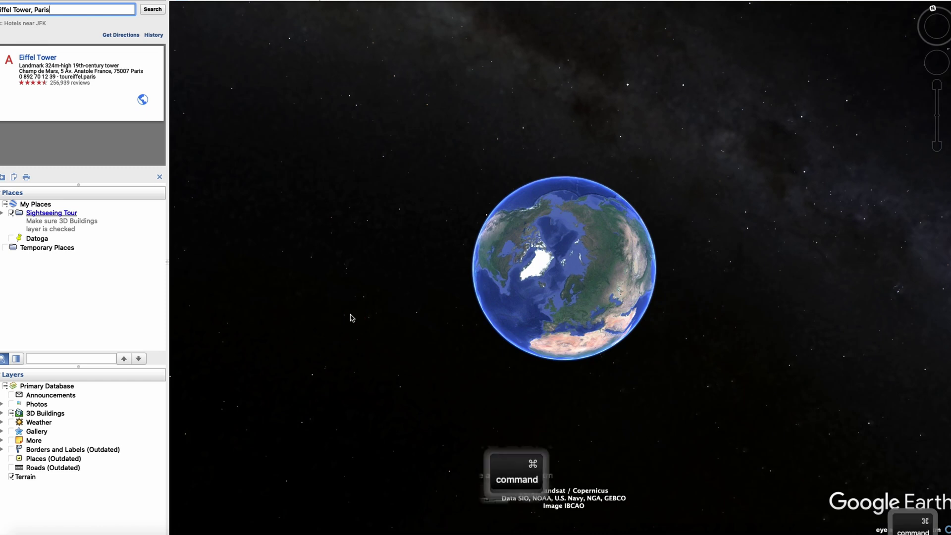
key(super+shift)
key(super+shift+5)
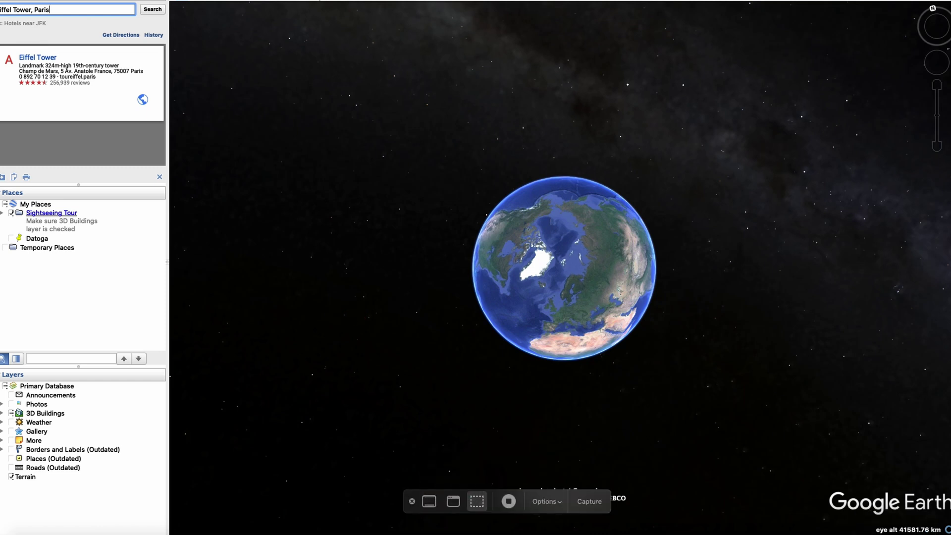
drag(194, 17, 277, 102)
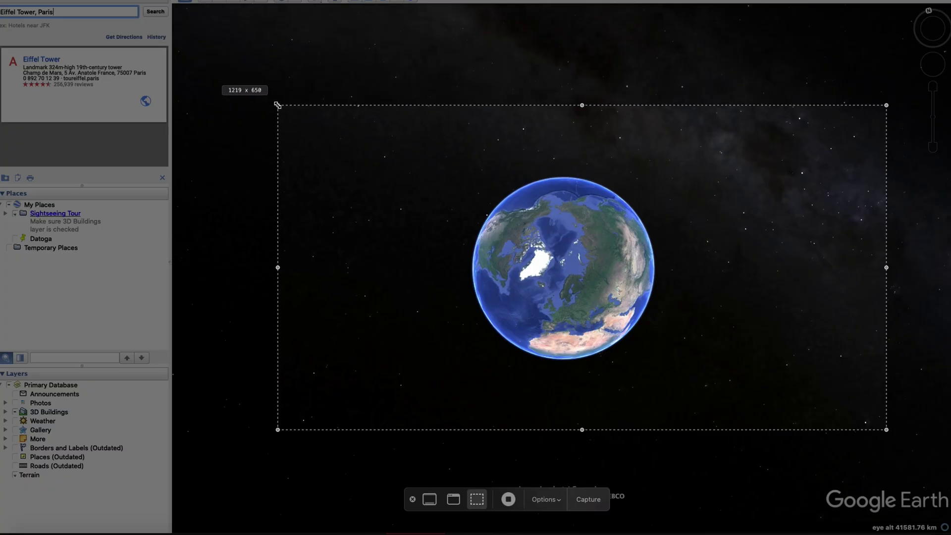
mouse_move(630, 296)
mouse_down()
mouse_move(610, 290)
mouse_move(621, 310)
mouse_move(634, 297)
mouse_move(624, 300)
mouse_up()
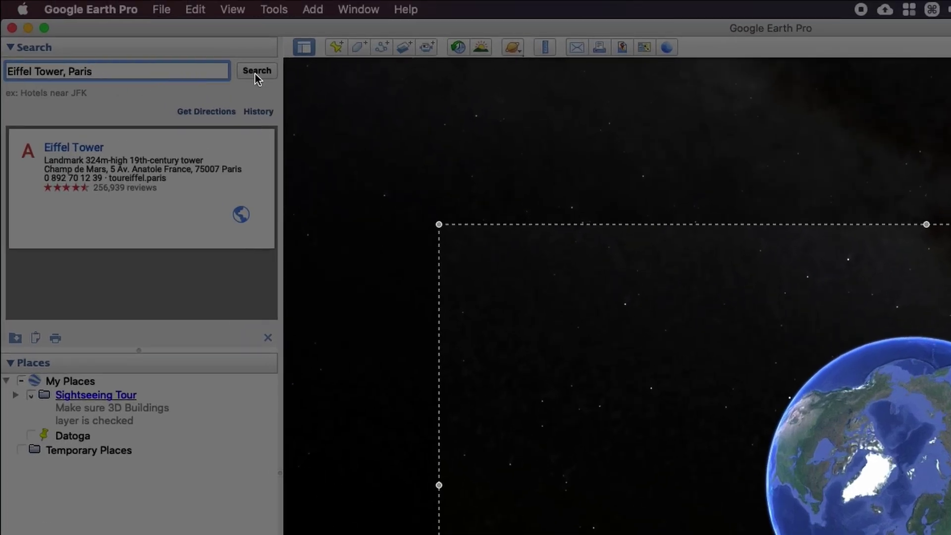
Rerun the Eiffel Tower, Paris search from History so Earth flies in to the tower.
click(259, 113)
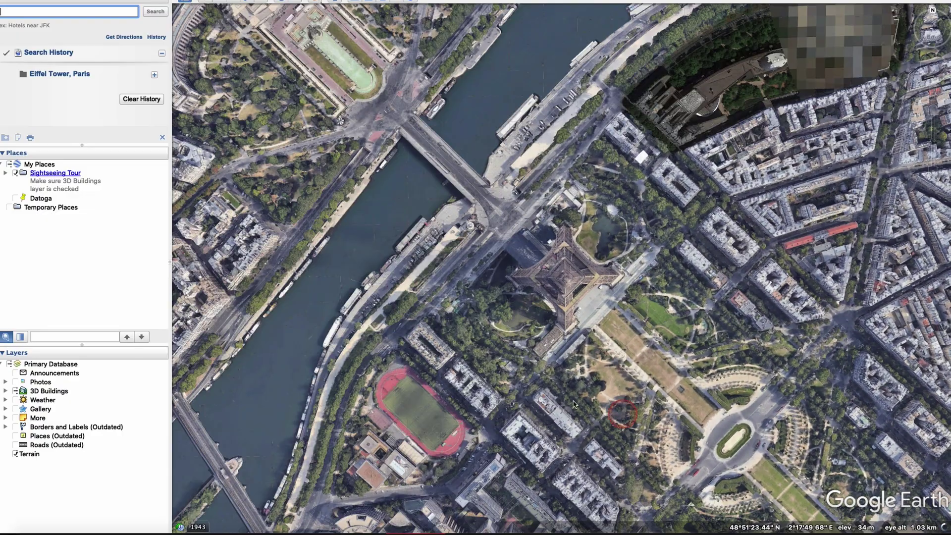
click(648, 251)
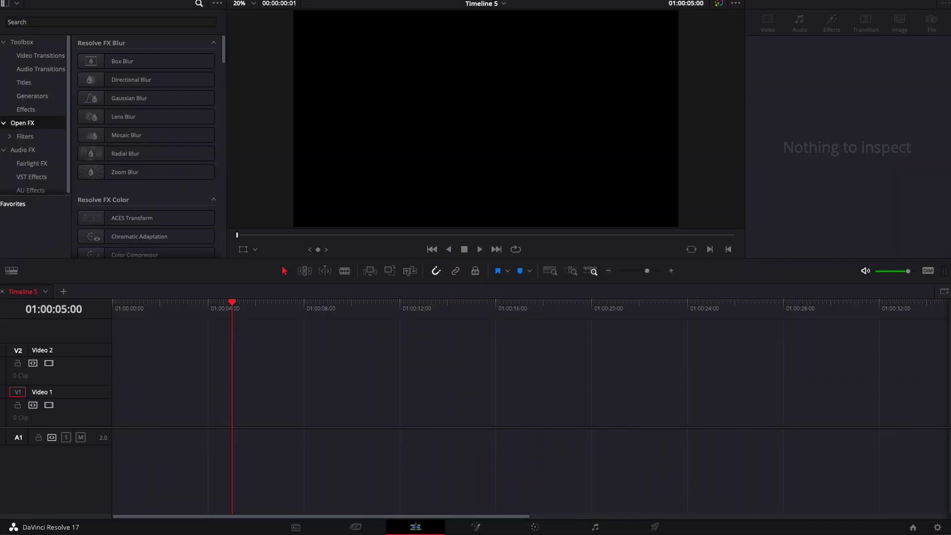
Add Paris Zoom.mov from Finder to the timeline and delete its audio.
click(30, 529)
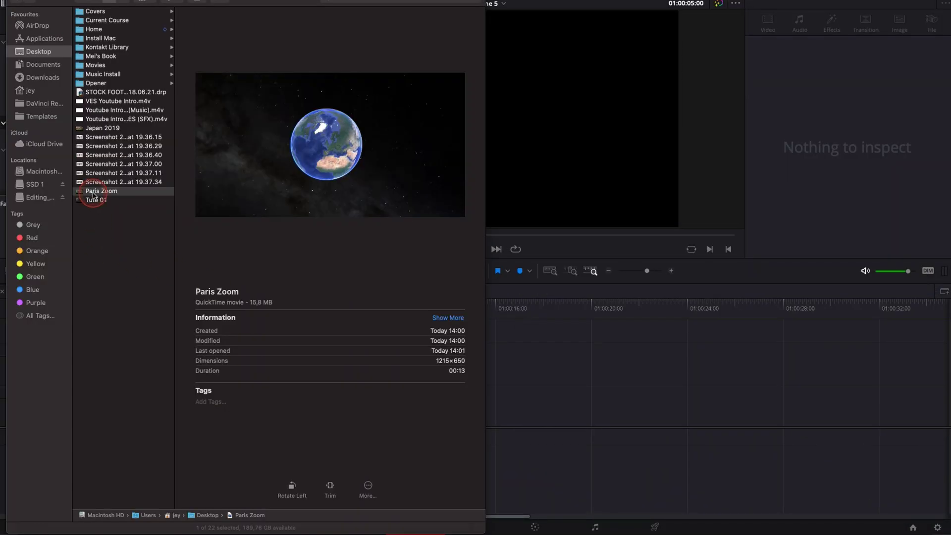
drag(94, 195, 570, 371)
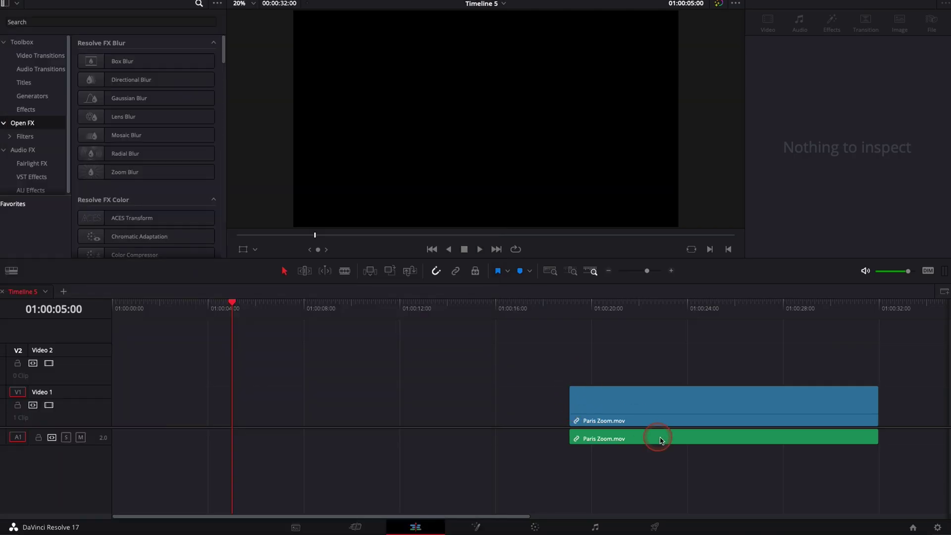
click(650, 302)
click(656, 422)
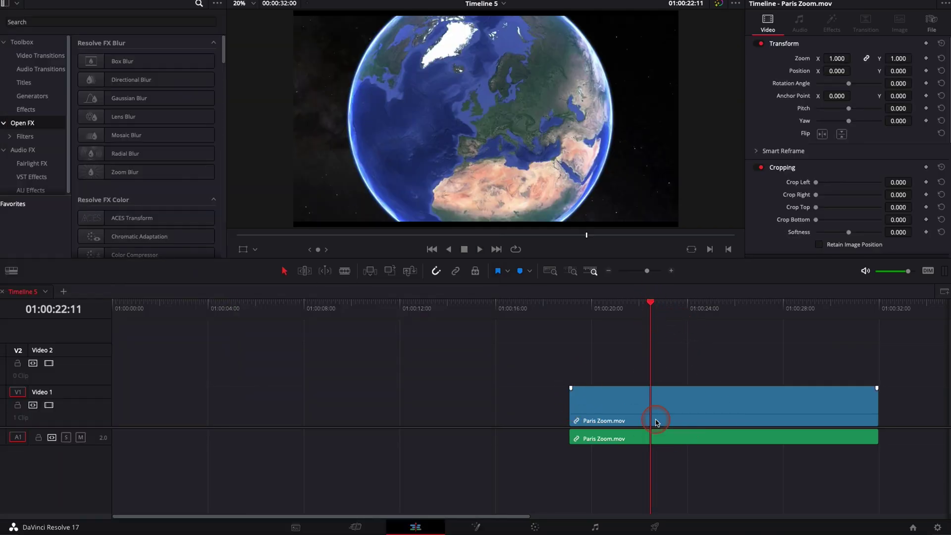
alt+click(655, 438)
key(BackSpace)
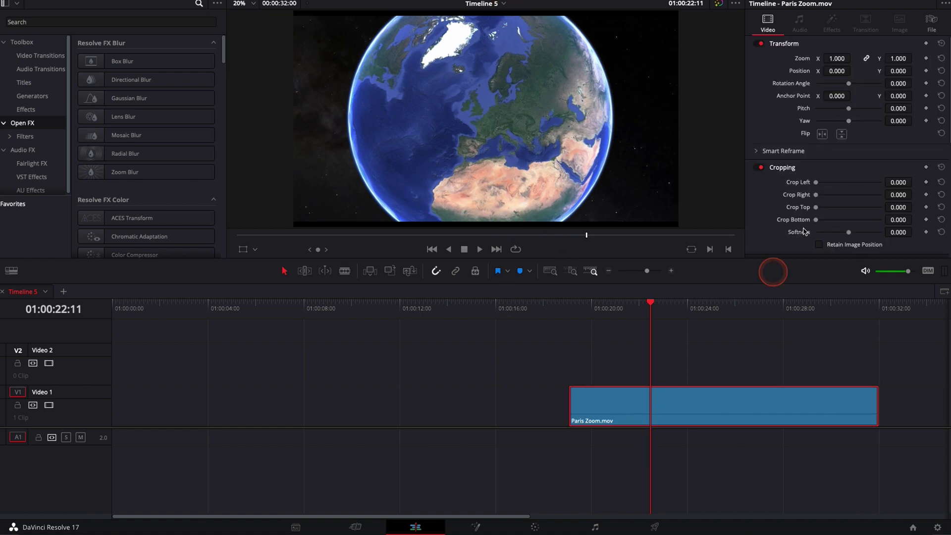
Set the clip's zoom to 1.080 and play it back from just before five seconds.
drag(837, 58, 854, 58)
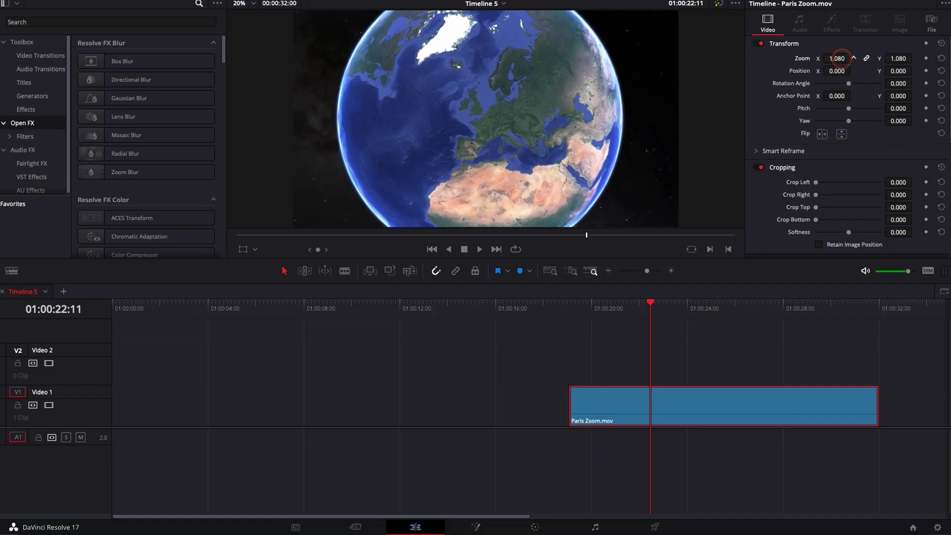
key(space)
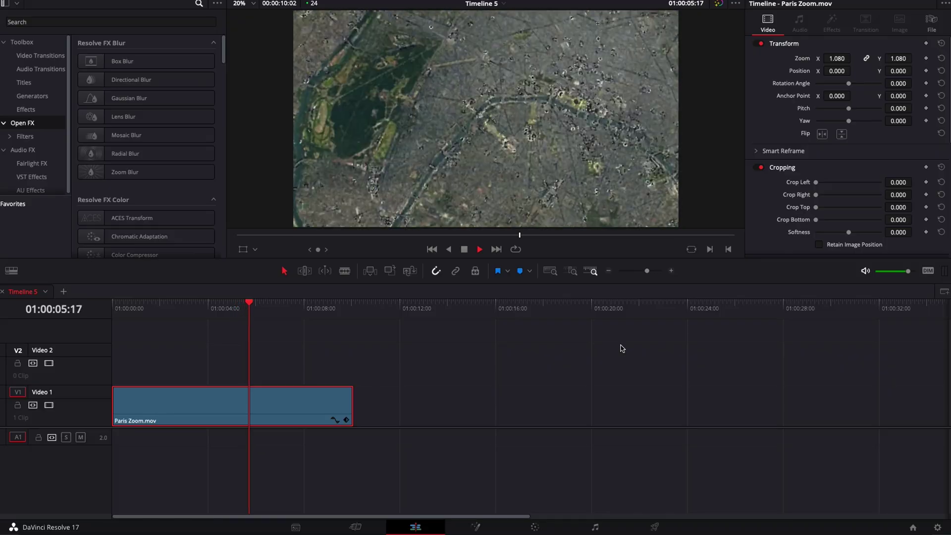
key(space)
click(337, 243)
click(437, 115)
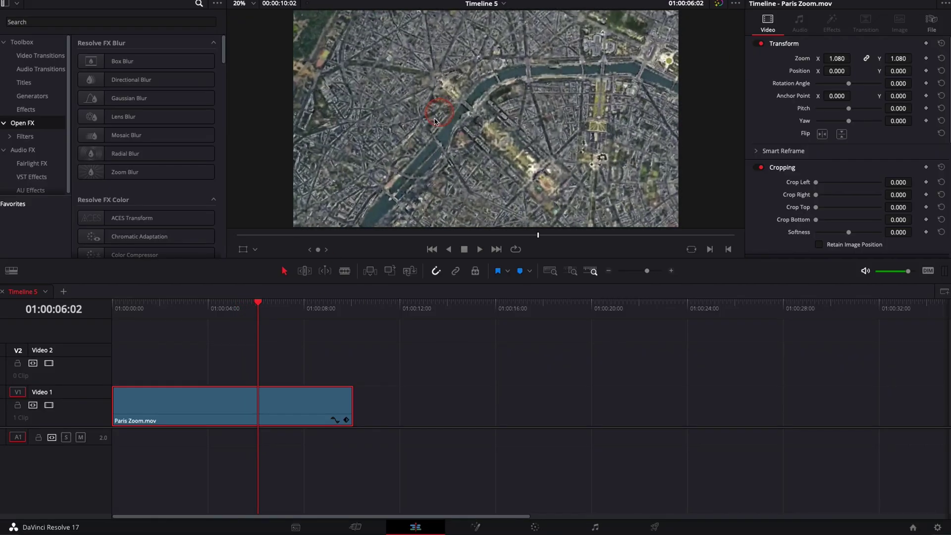
click(234, 298)
click(230, 308)
key(space)
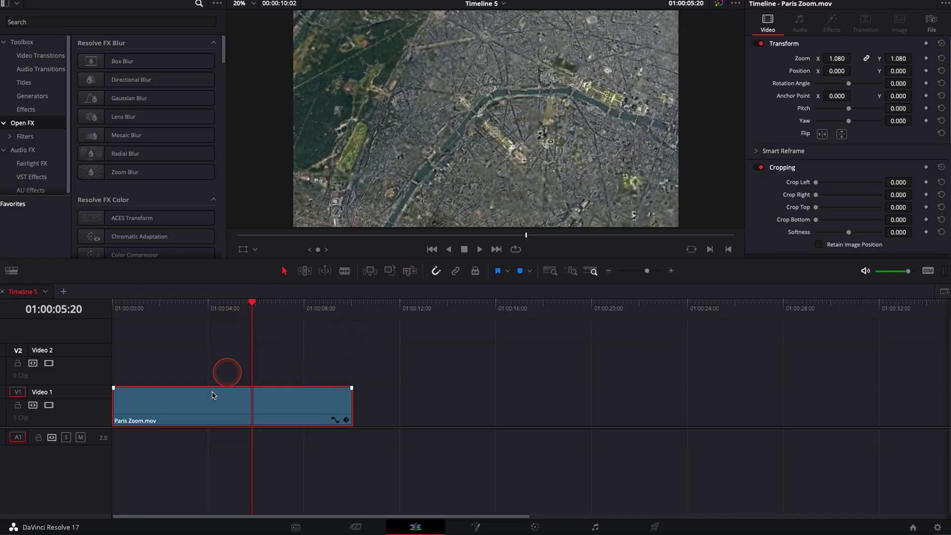
Convert the Paris Zoom clip into a new Fusion clip and open it in Fusion.
right_click(178, 404)
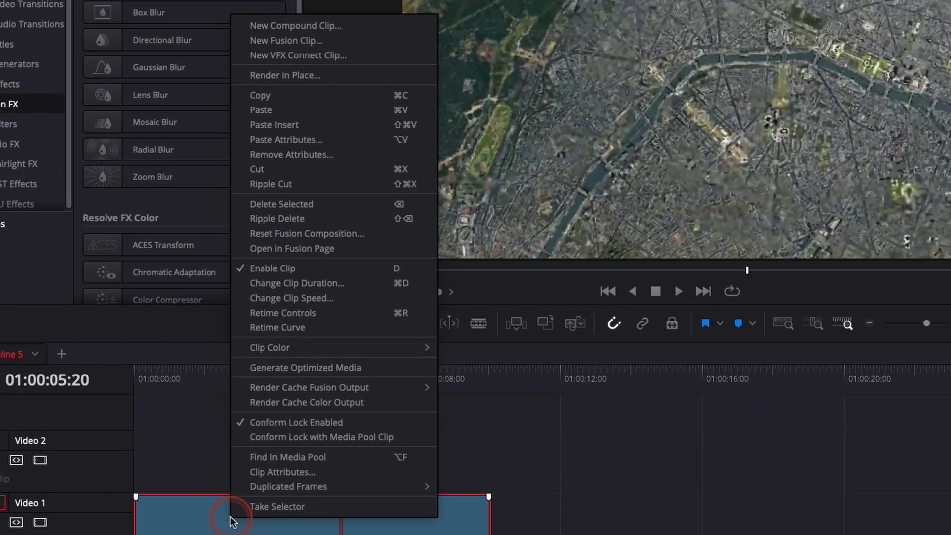
click(289, 48)
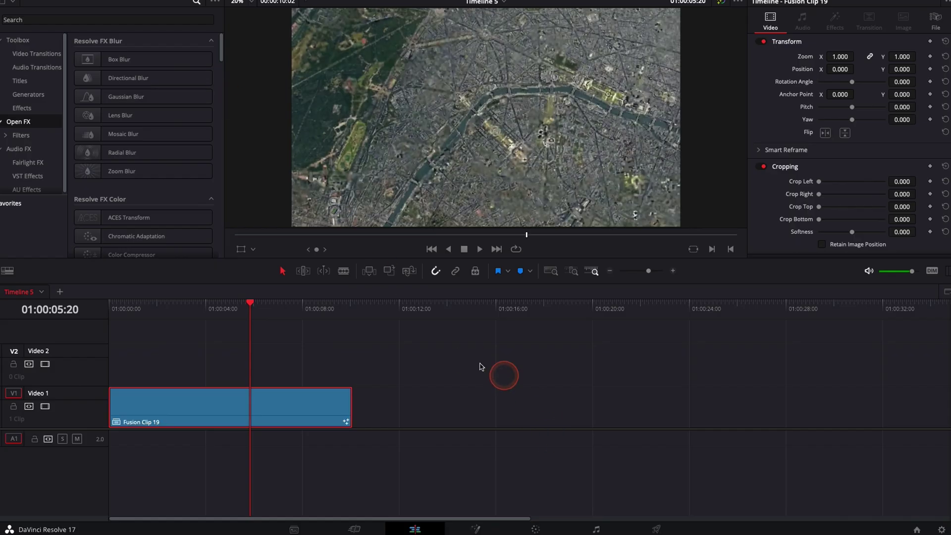
click(475, 529)
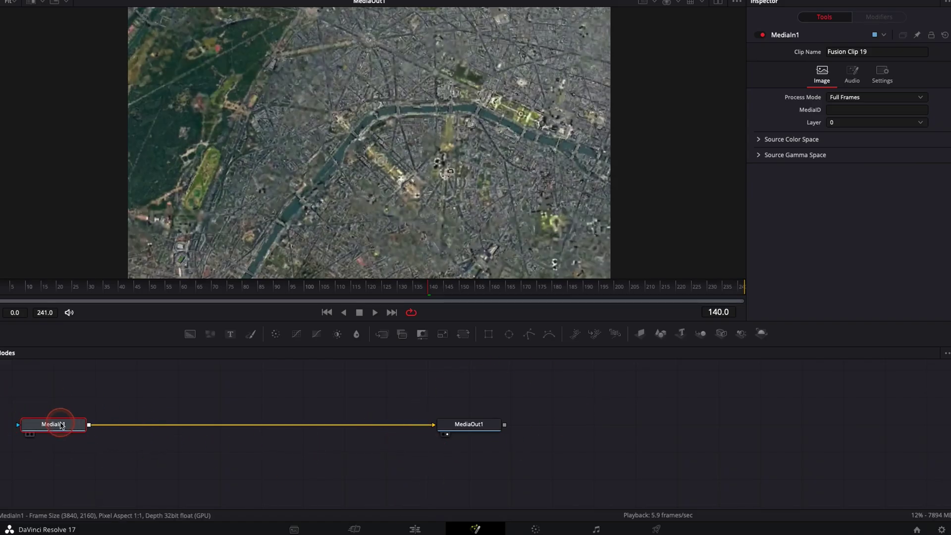
mouse_move(61, 429)
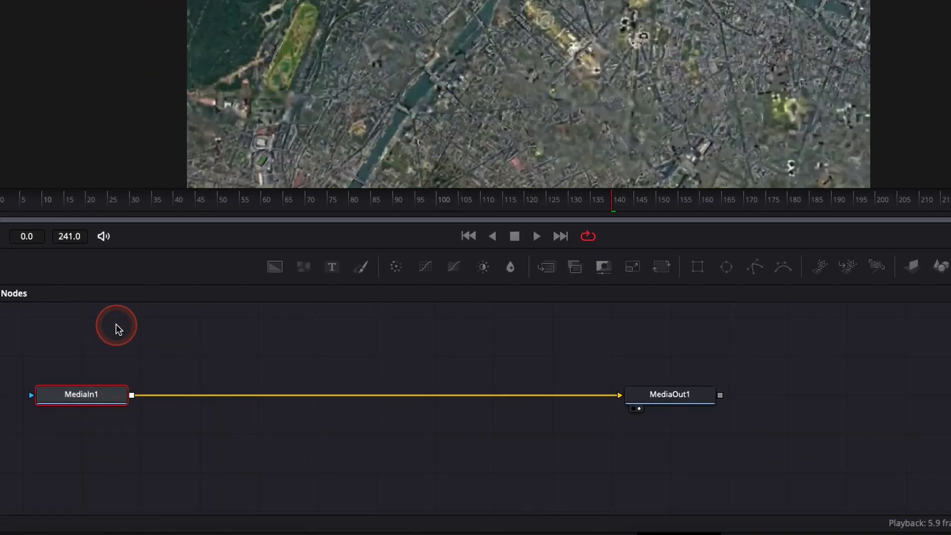
Insert a Zoom Blur node between MediaIn1 and MediaOut1 via the 'zoo' tool search.
key(shift+space)
text(bri)
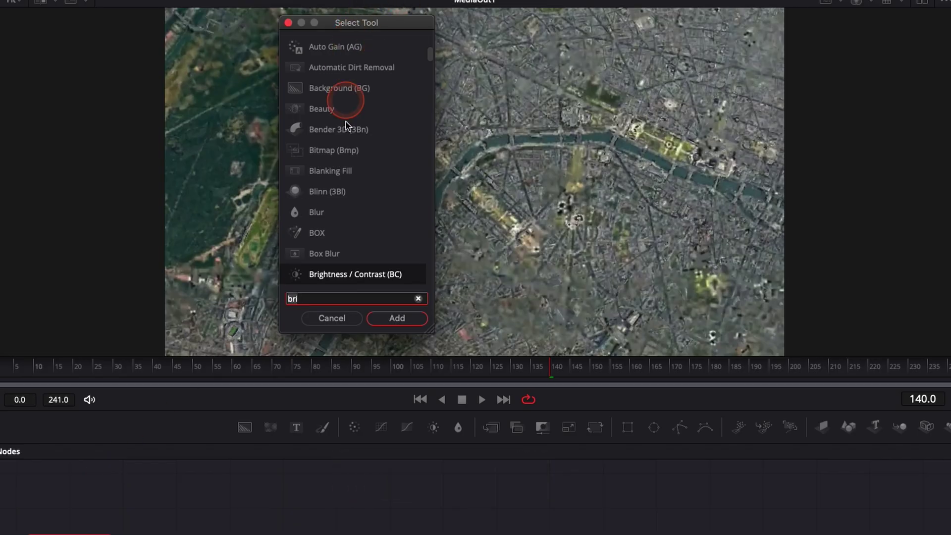
key(BackSpace)
key(BackSpace)
key(BackSpace)
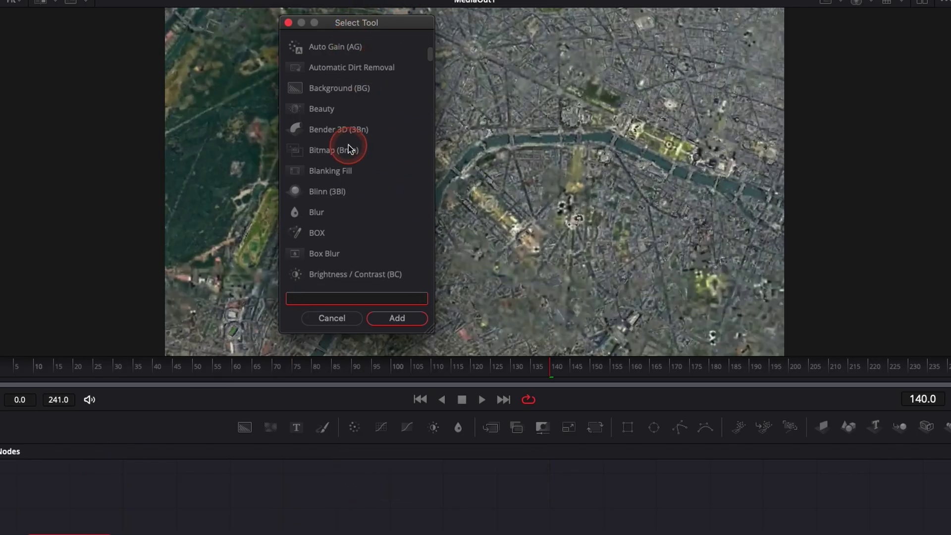
text(zoo)
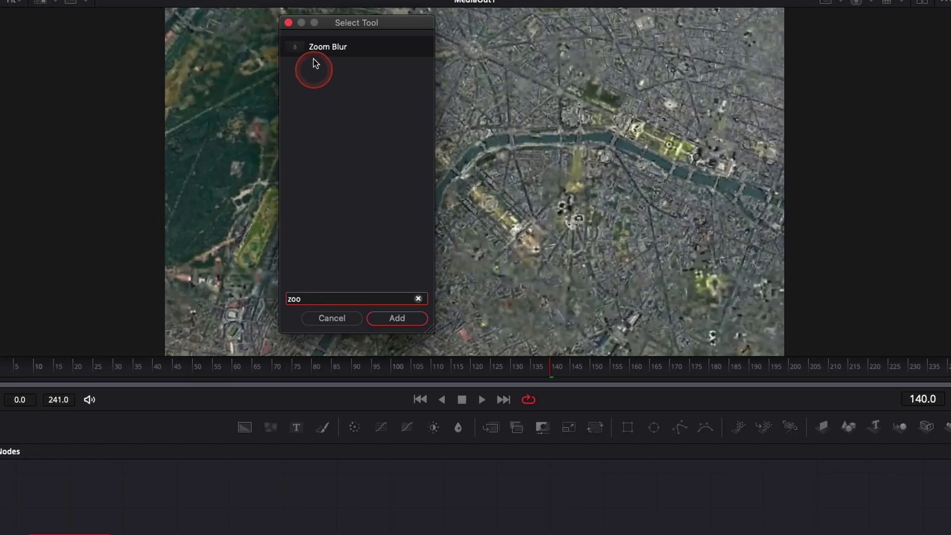
click(329, 47)
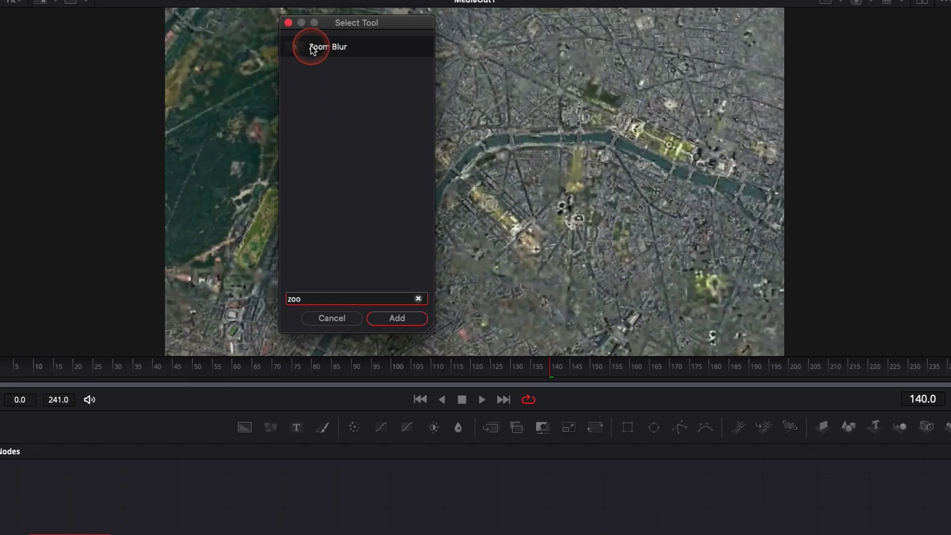
click(396, 319)
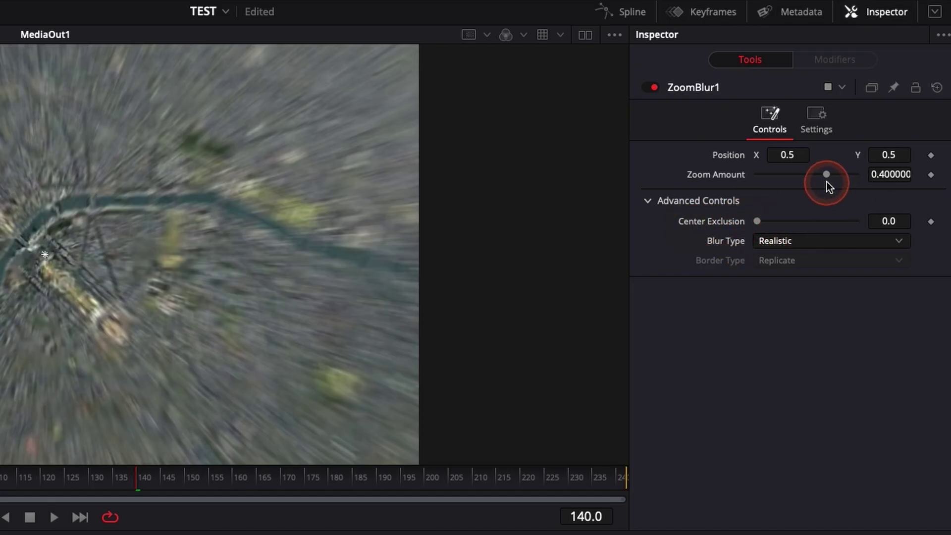
Adjust ZoomBlur1's Zoom Amount and set Center Exclusion to 1.0 so the tower stays sharp.
drag(827, 175, 717, 181)
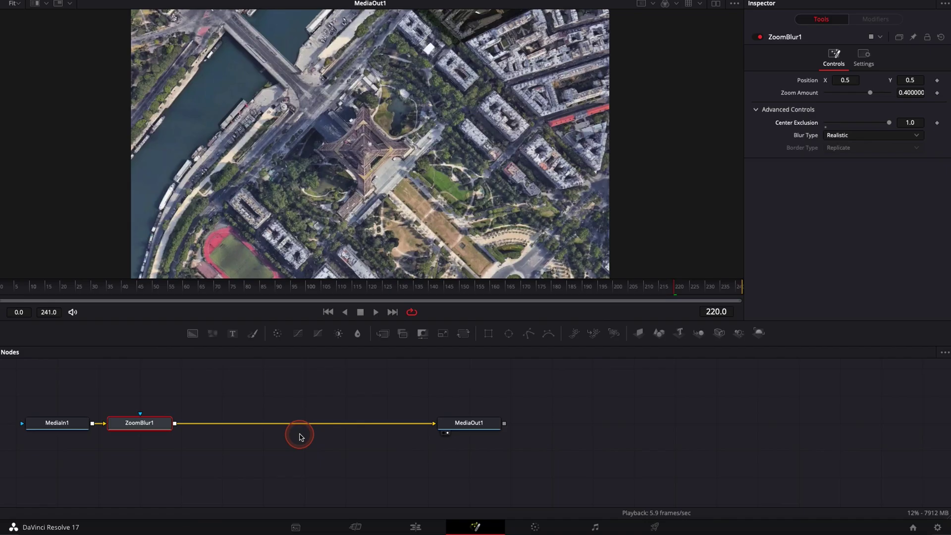
click(299, 436)
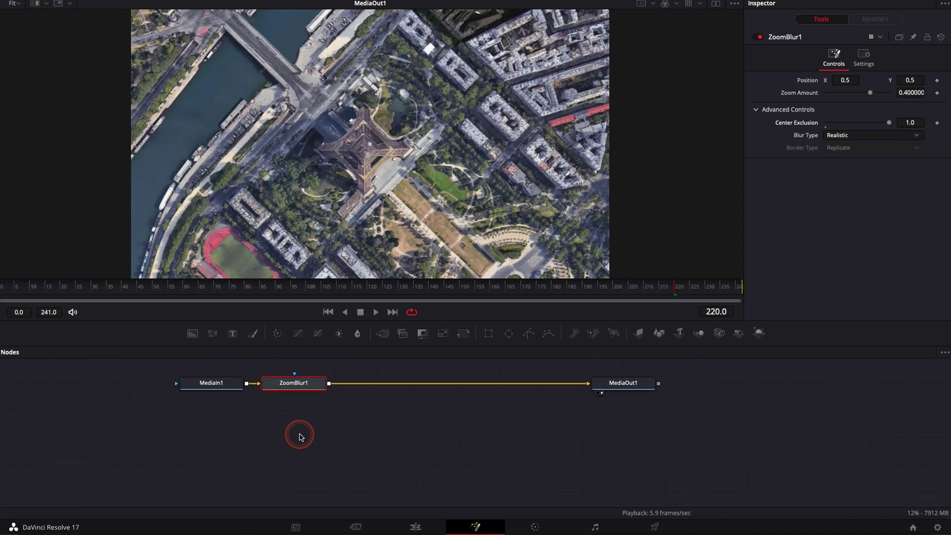
At frame 134, bring the cloud PNG in as MediaIn2 and feed it into Merge1's foreground.
click(411, 290)
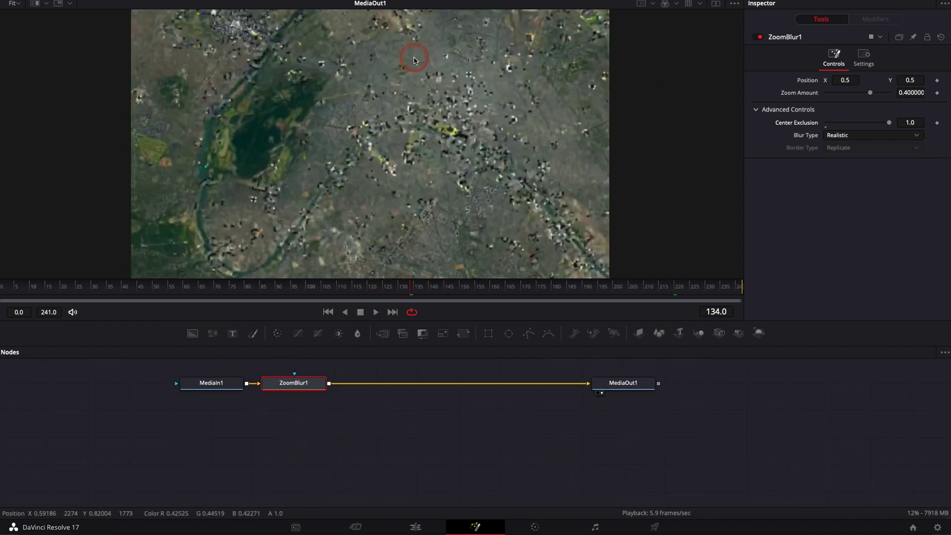
click(790, 533)
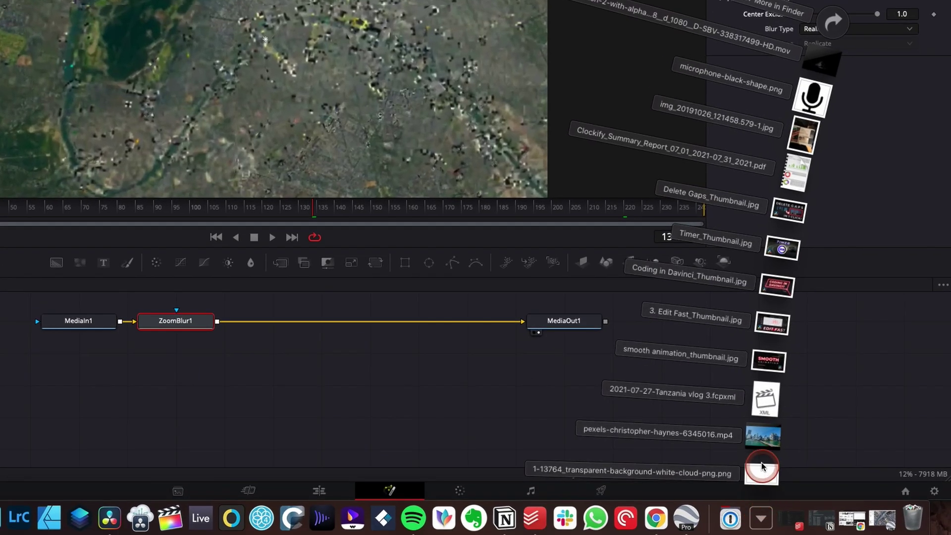
drag(761, 466, 44, 361)
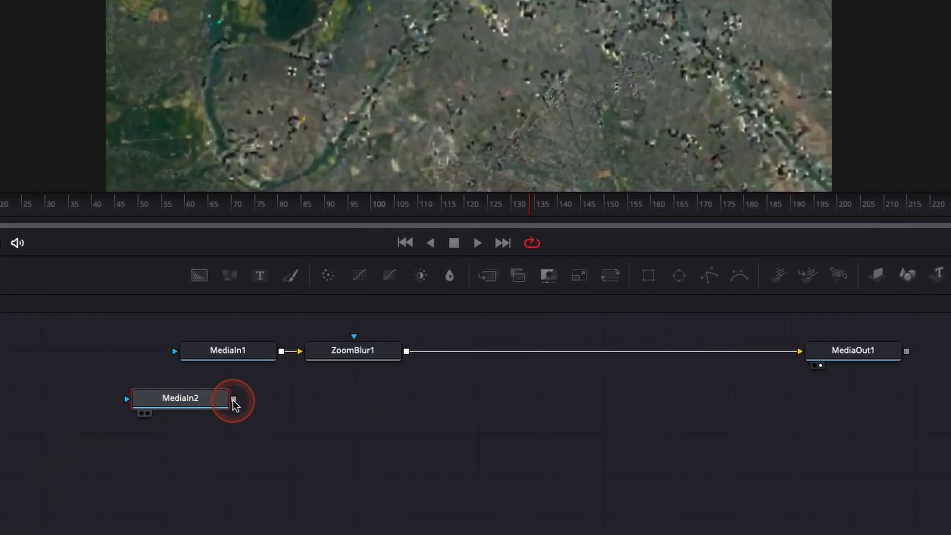
drag(234, 402, 407, 355)
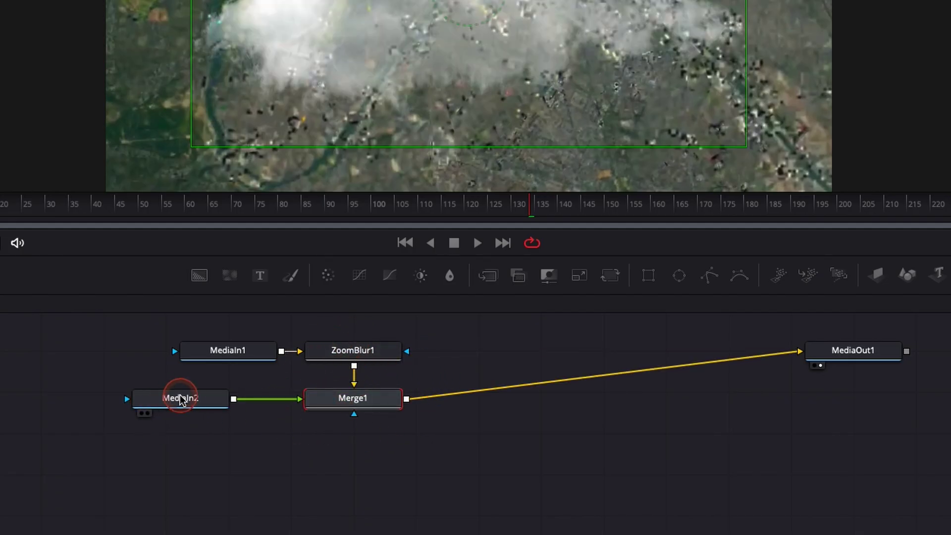
drag(180, 400, 52, 416)
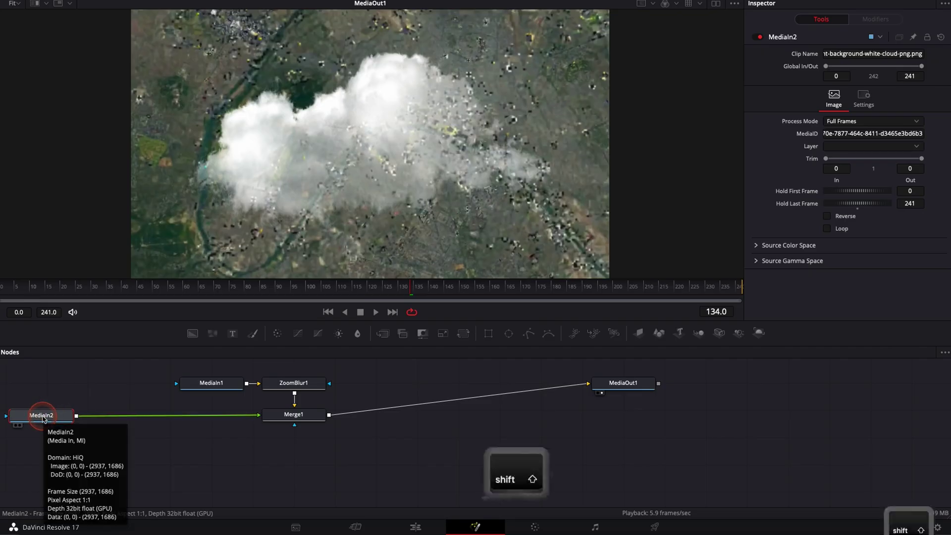
Add a Transform node after the cloud MediaIn2 using the 'tran' tool search.
key(shift+space)
text(zoo)
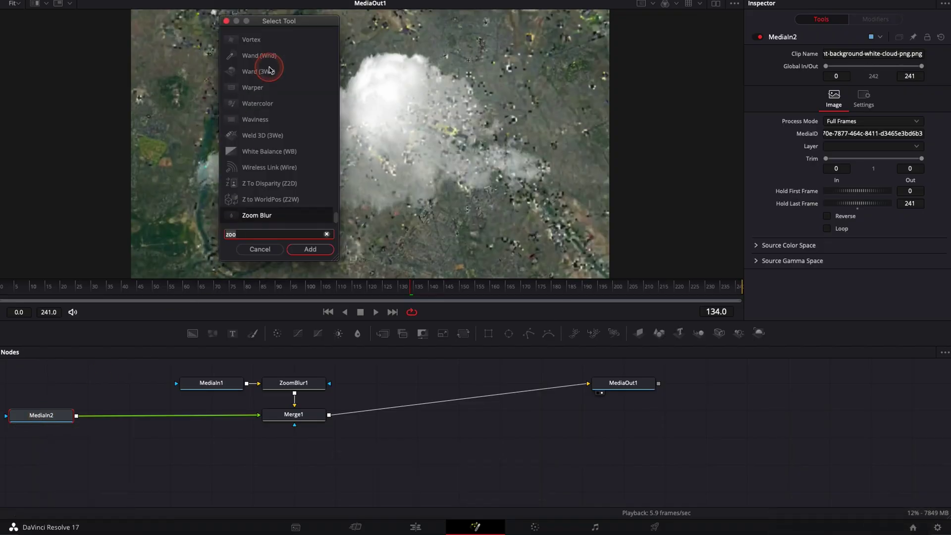
key(BackSpace)
key(BackSpace)
key(BackSpace)
text(tran)
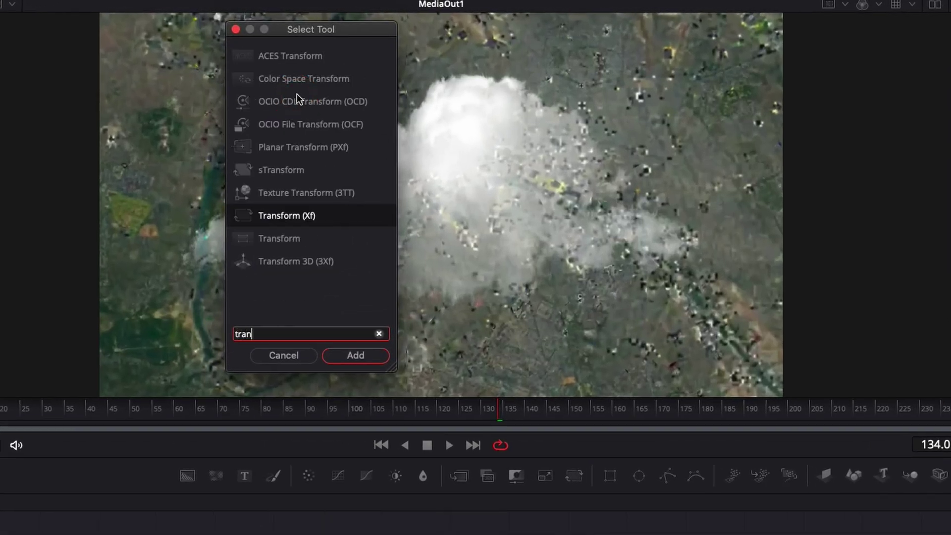
key(Return)
click(116, 422)
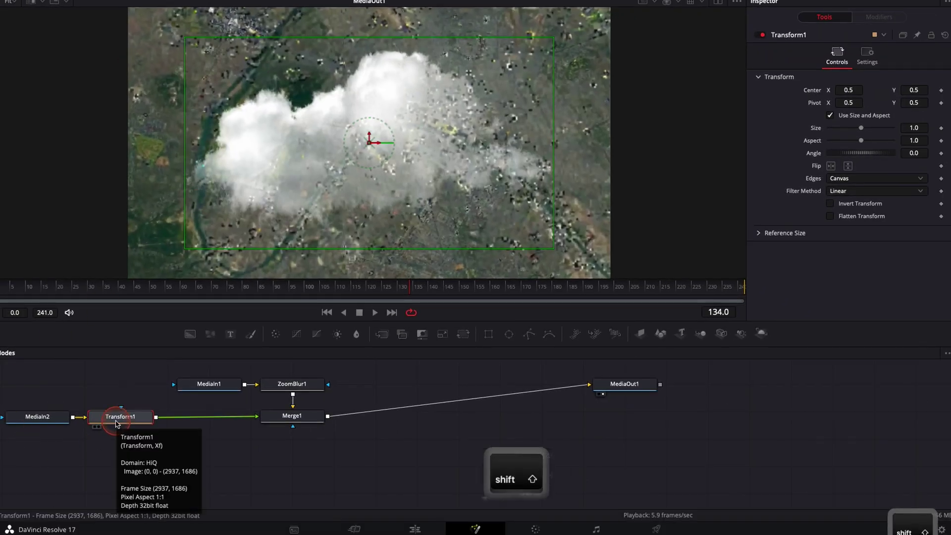
Insert a Brightness / Contrast node after Transform1.
key(shift+space)
text(brig)
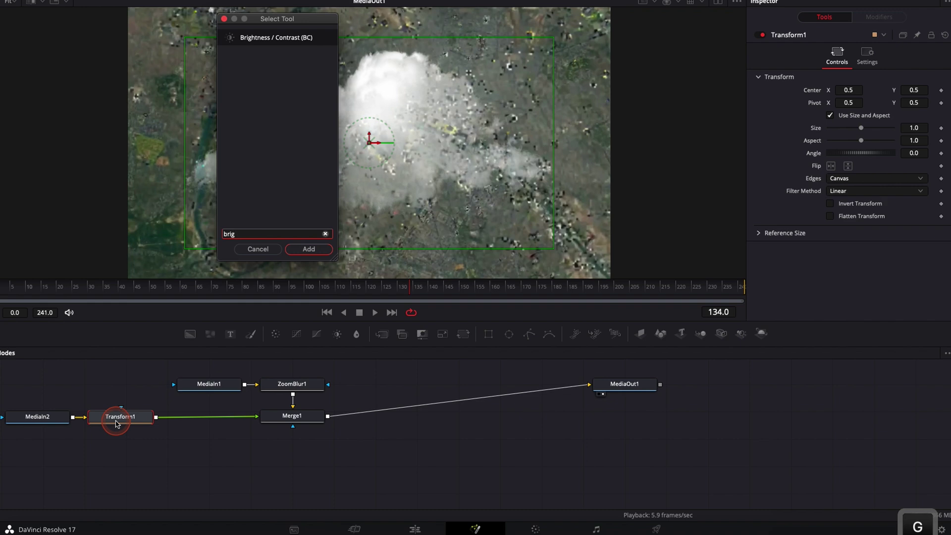
key(Return)
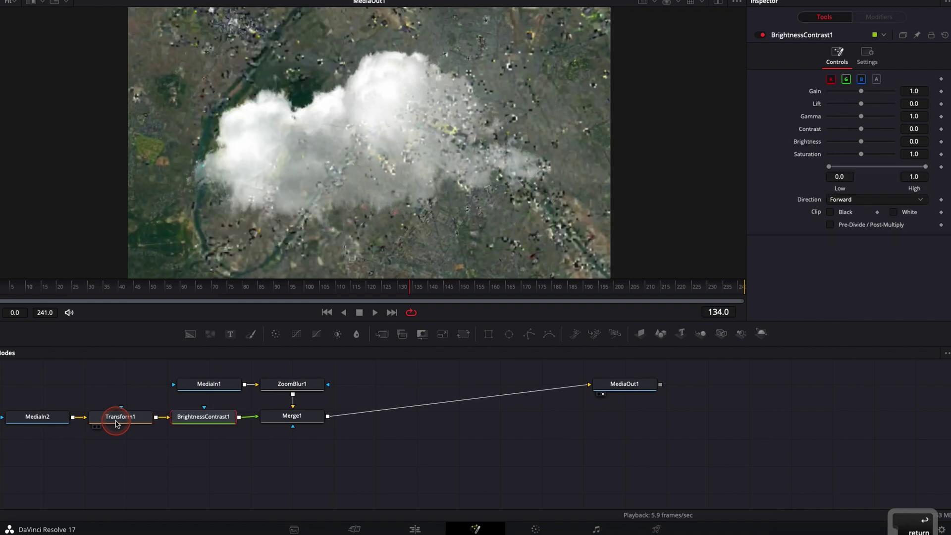
click(145, 441)
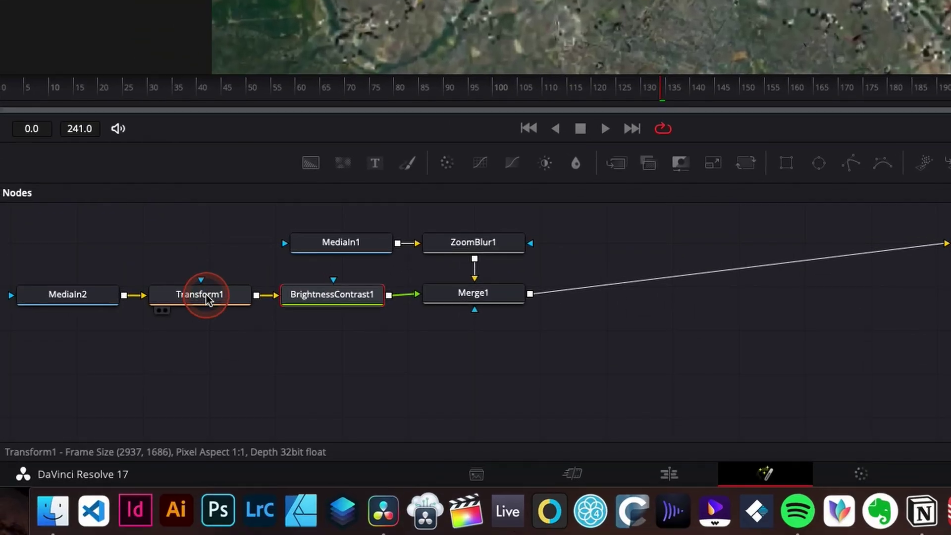
Scale Transform1's cloud to size 2.46, then scrub from the earth zoom to frame 134 to preview.
click(208, 299)
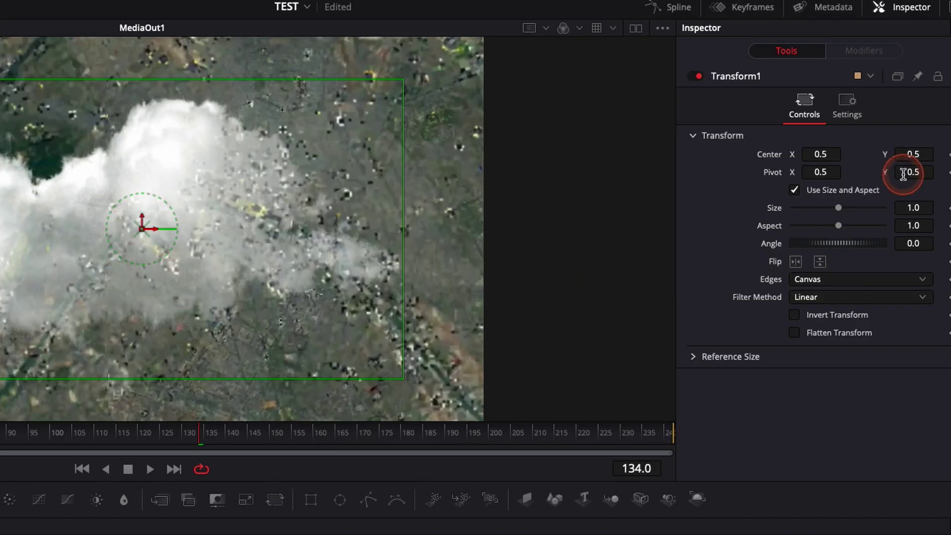
drag(839, 208, 854, 210)
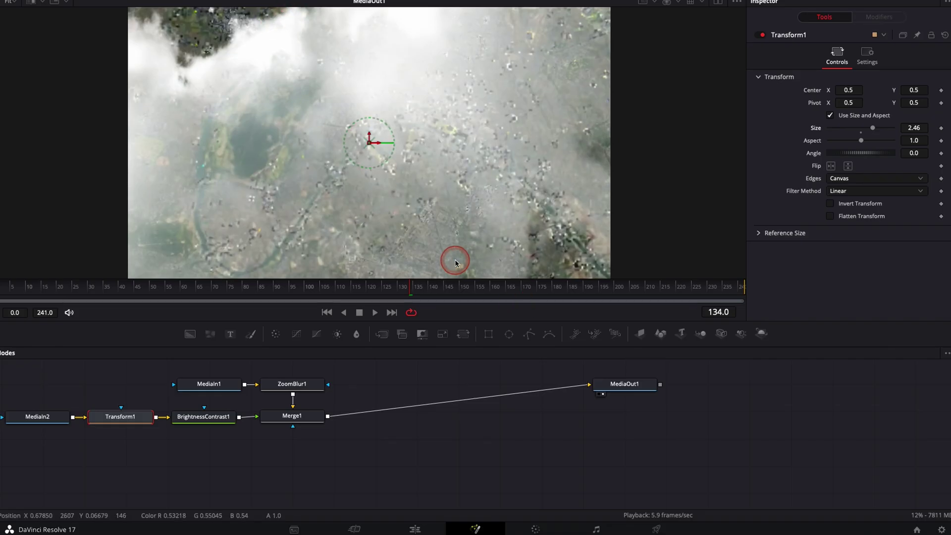
drag(83, 289, 41, 295)
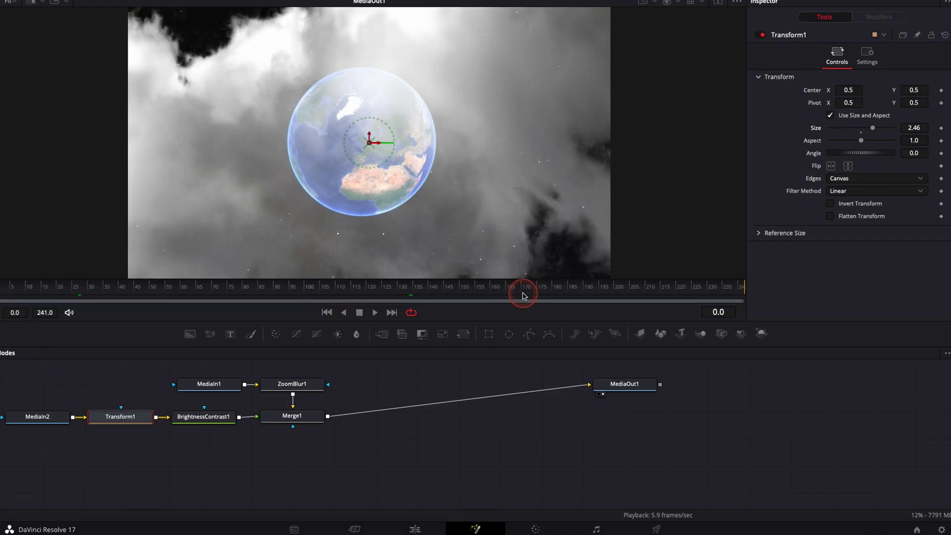
drag(385, 291, 387, 291)
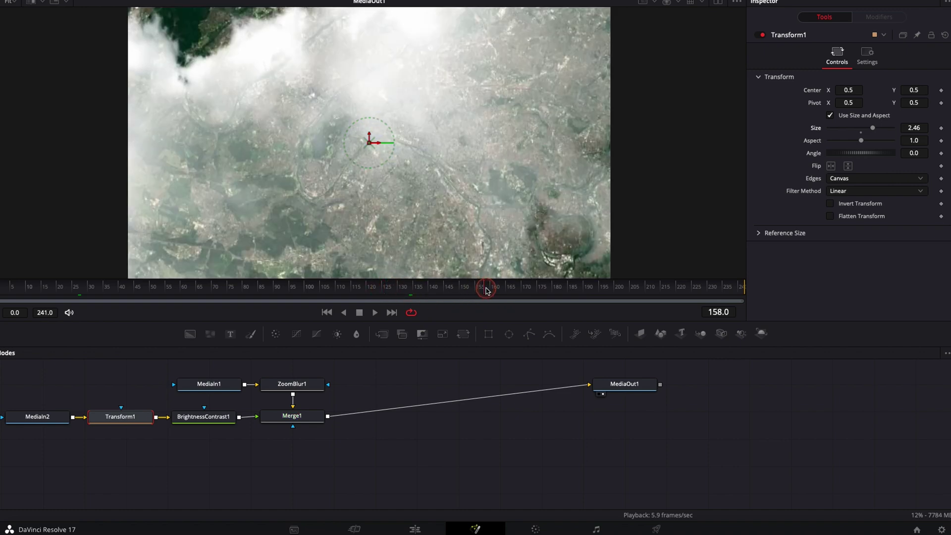
drag(486, 291, 526, 290)
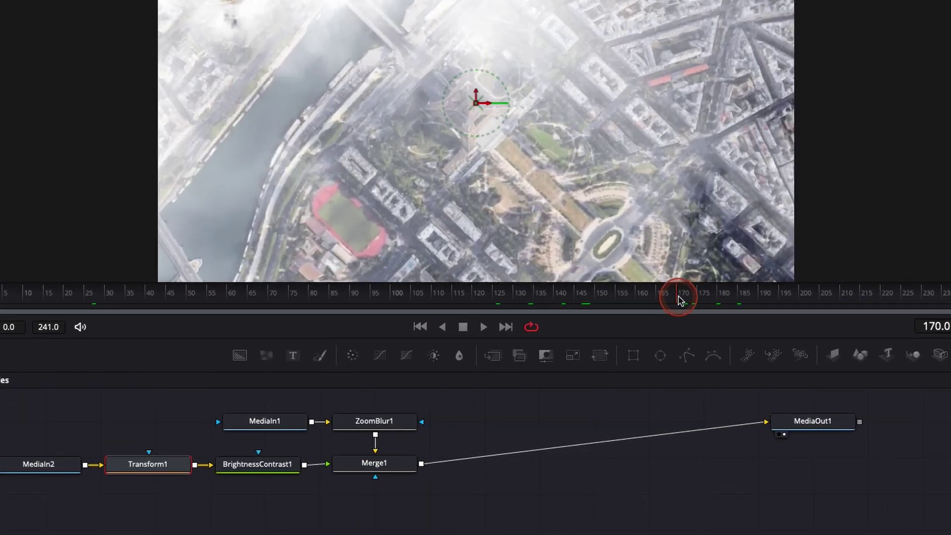
drag(681, 299, 697, 297)
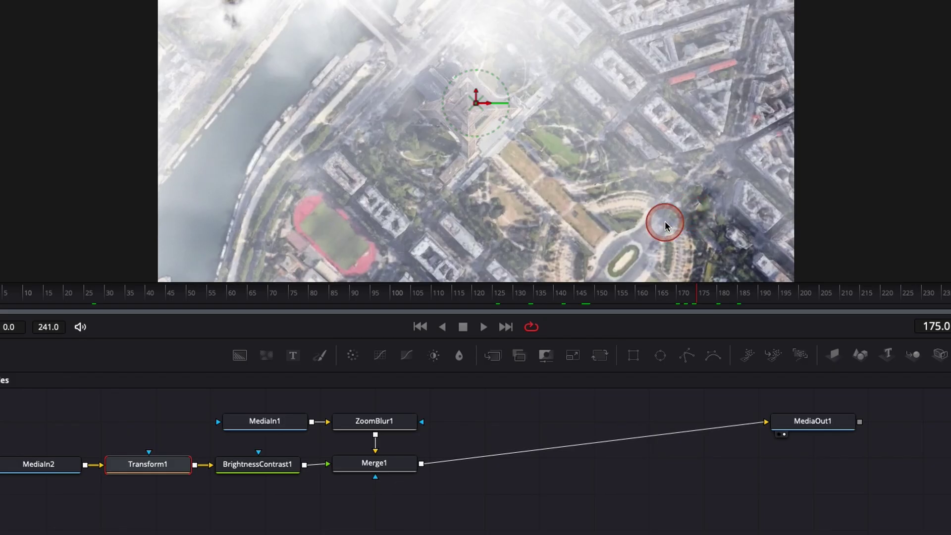
click(539, 296)
drag(538, 295, 497, 299)
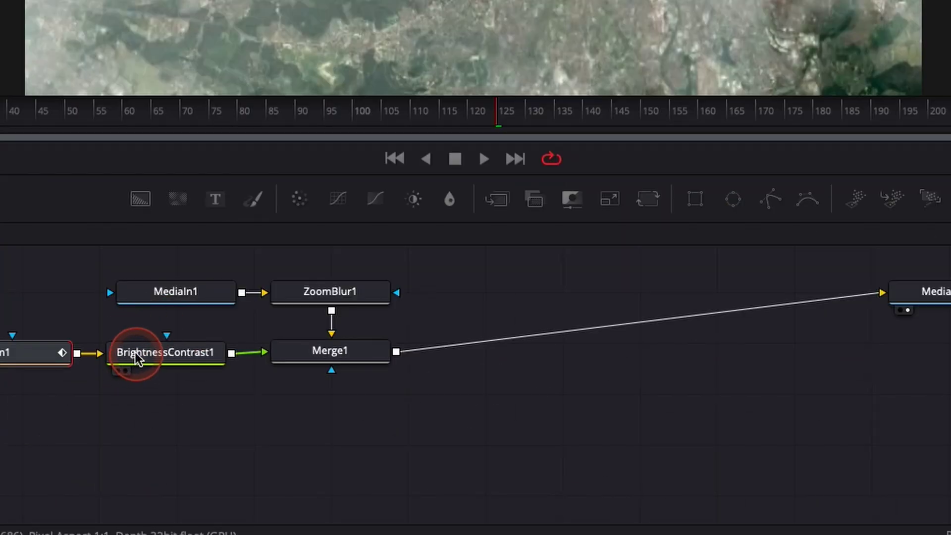
Include the alpha channel in BrightnessContrast1 and keyframe its Gain at 0 on frame 125.
click(136, 352)
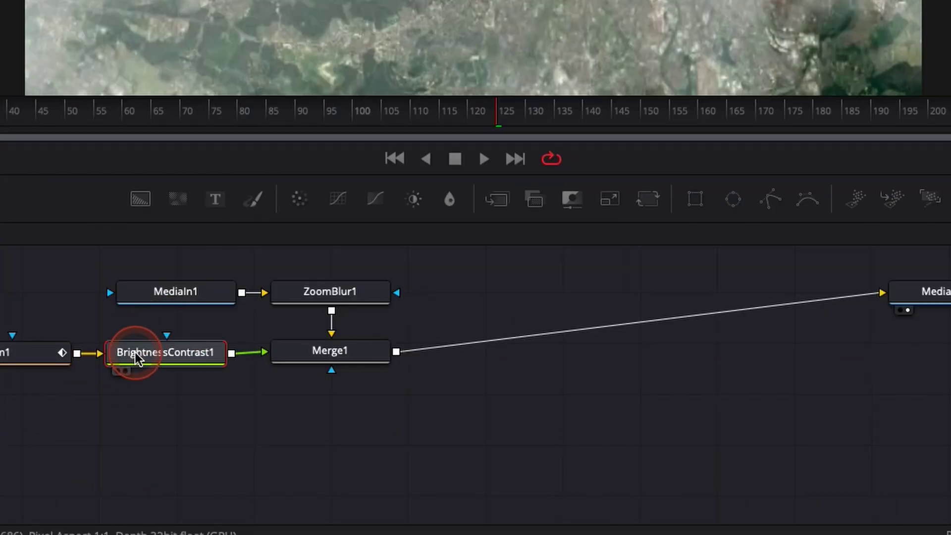
click(877, 81)
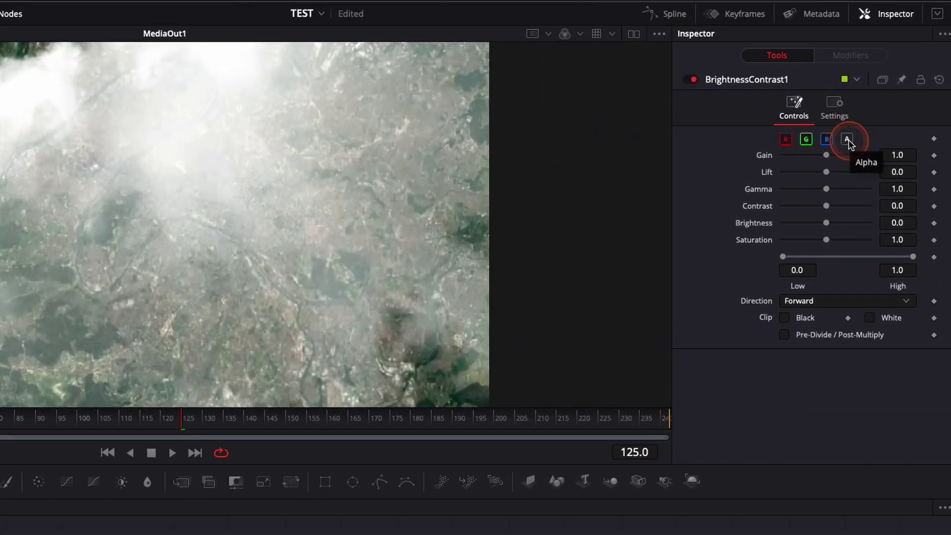
click(847, 140)
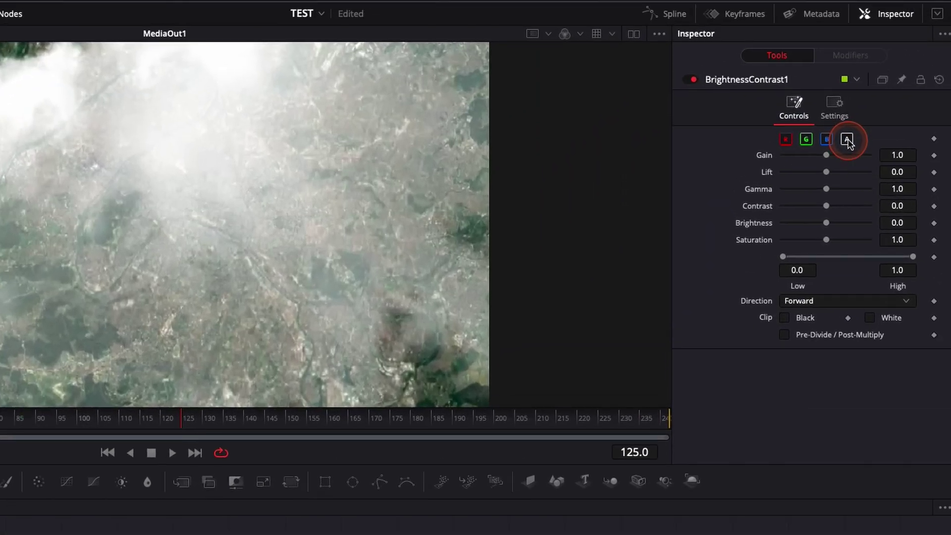
click(827, 156)
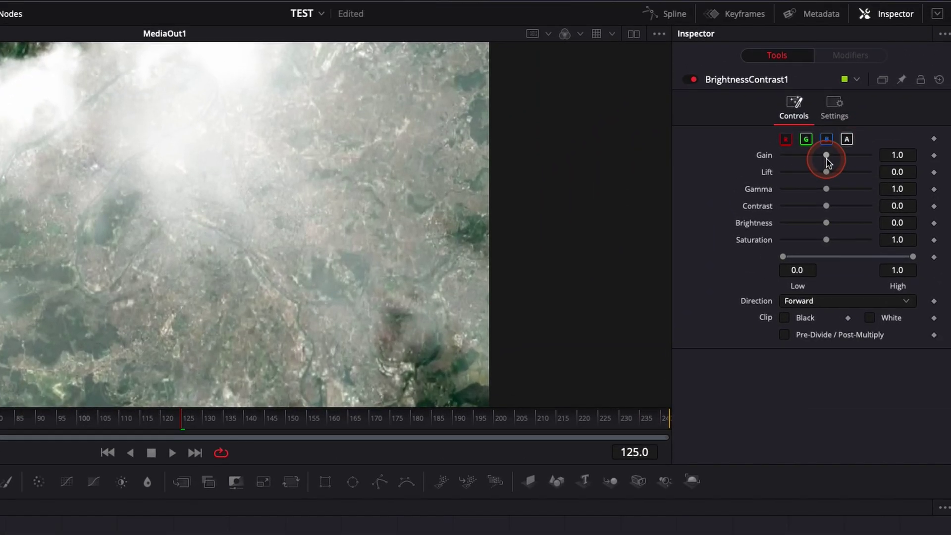
drag(828, 159, 748, 159)
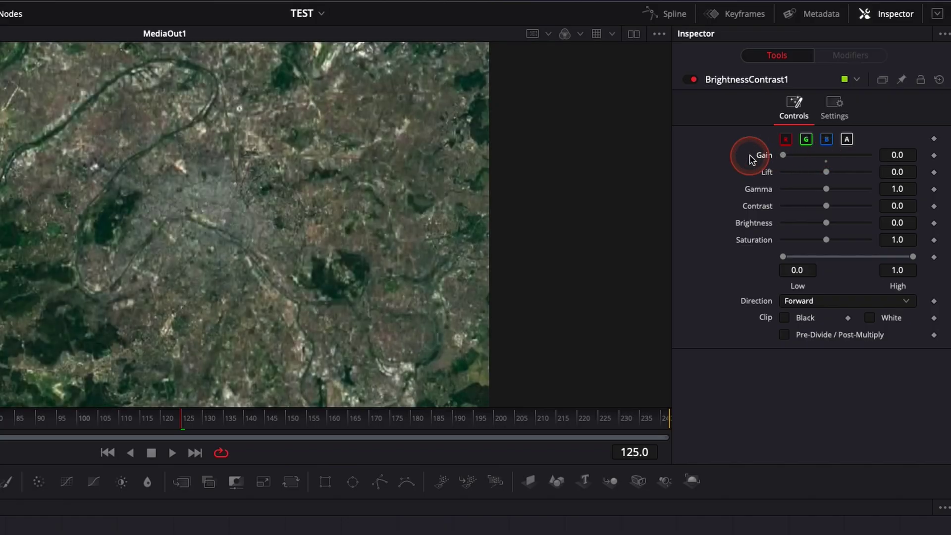
click(935, 157)
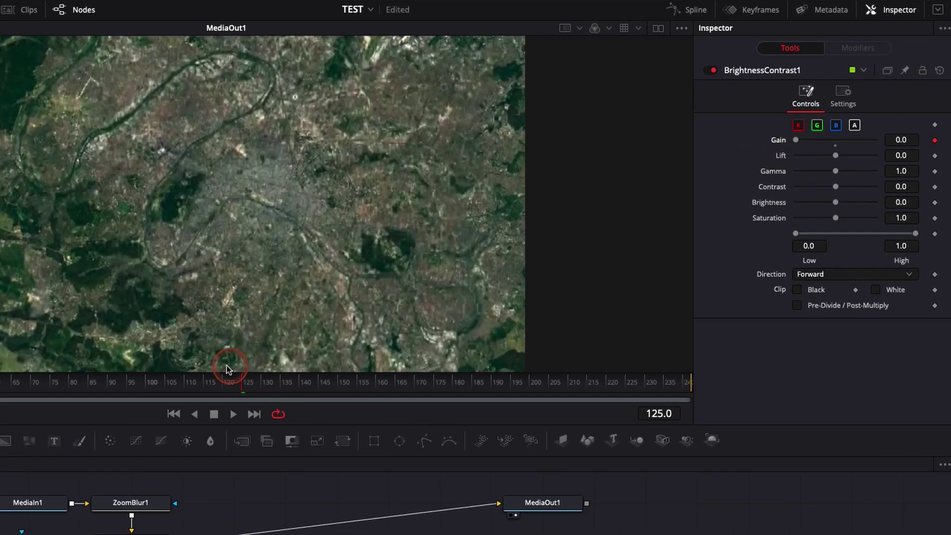
Hold Gain at 1.0 on frames 135 and 150, then fade it to 0 at frame 175.
click(282, 385)
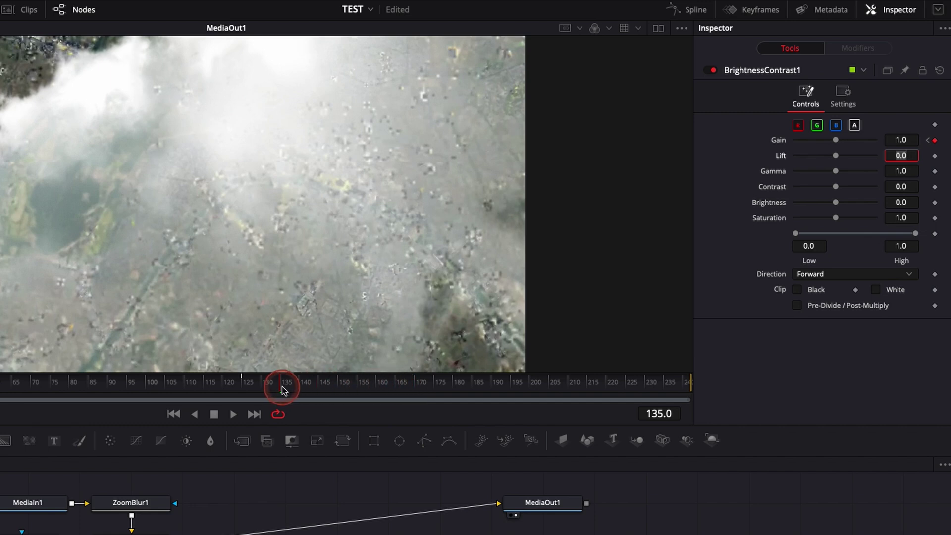
click(340, 386)
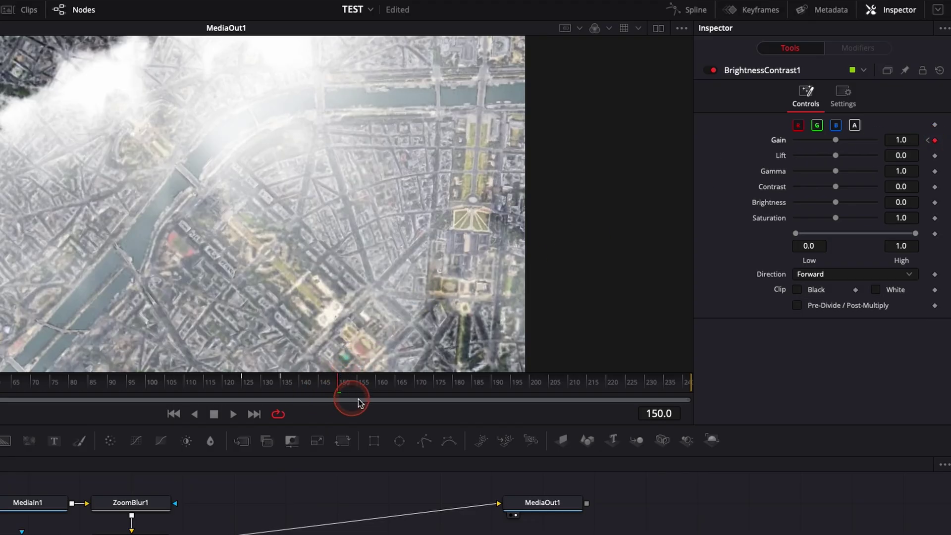
click(435, 384)
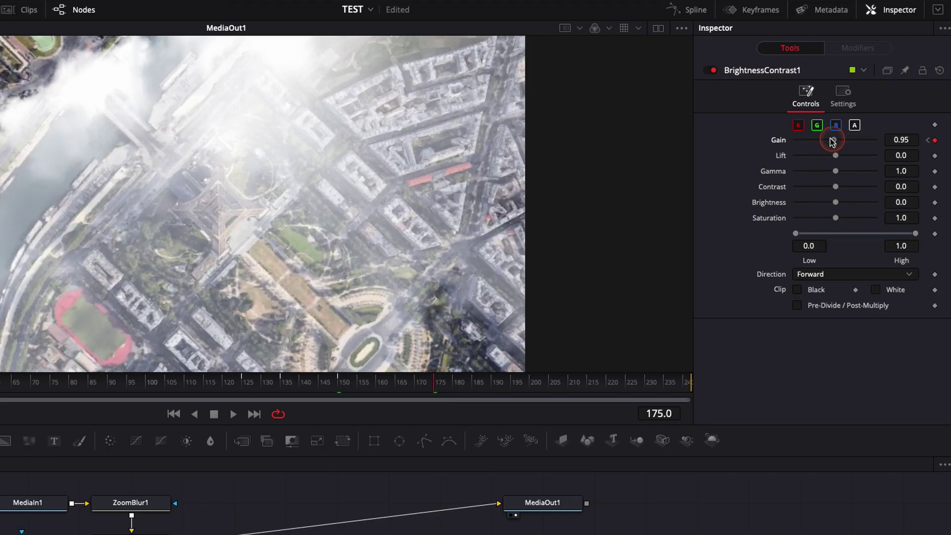
drag(832, 141, 764, 130)
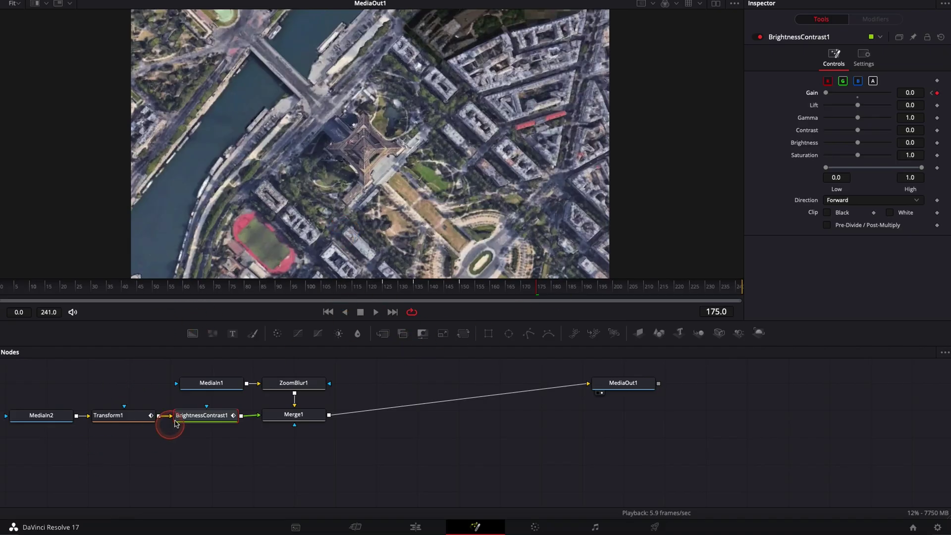
Scrub frames 125–150 to review the cloud fade-in, confirming Gain is 1.0 at frame 150.
click(107, 416)
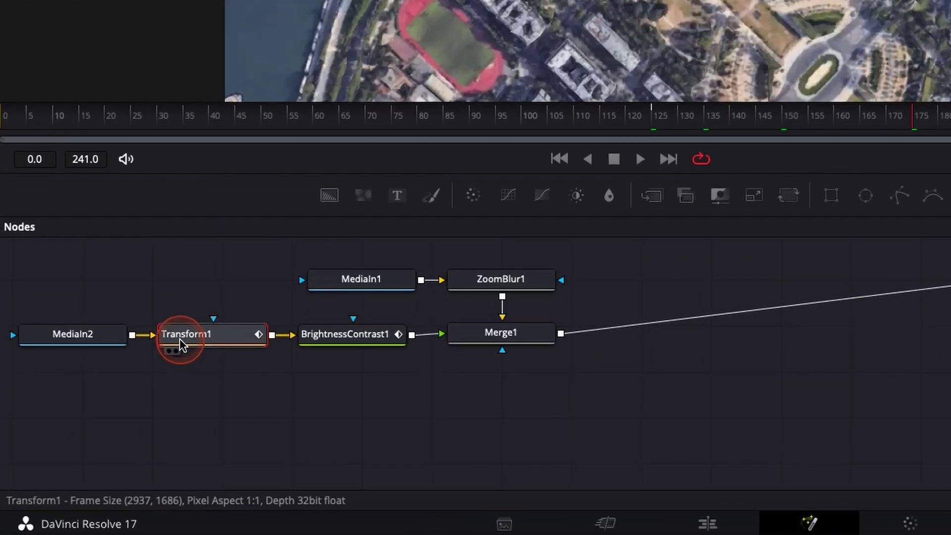
click(655, 128)
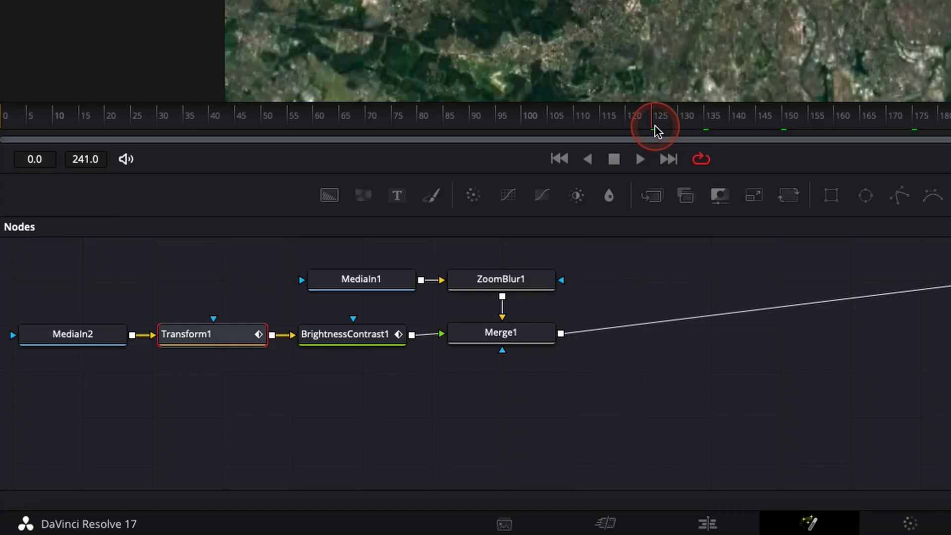
drag(535, 432, 562, 436)
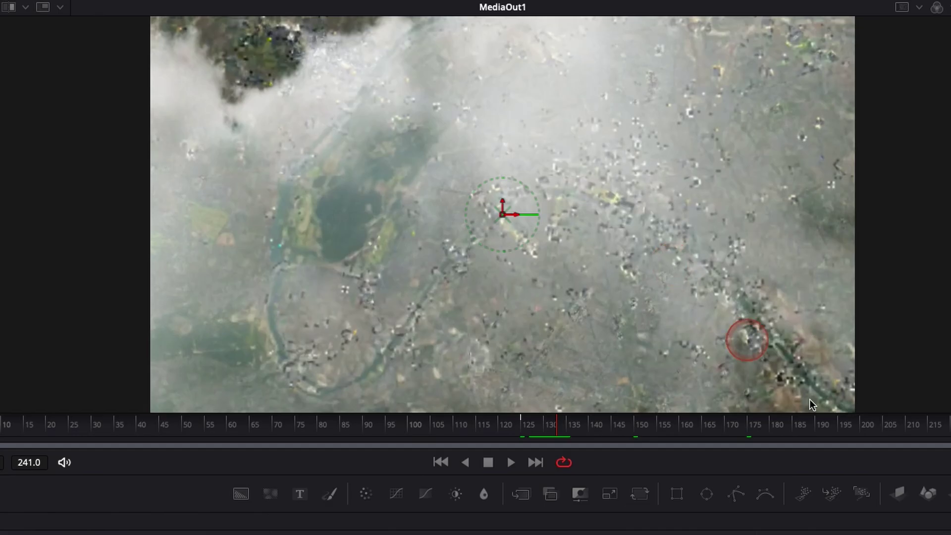
drag(525, 435, 613, 428)
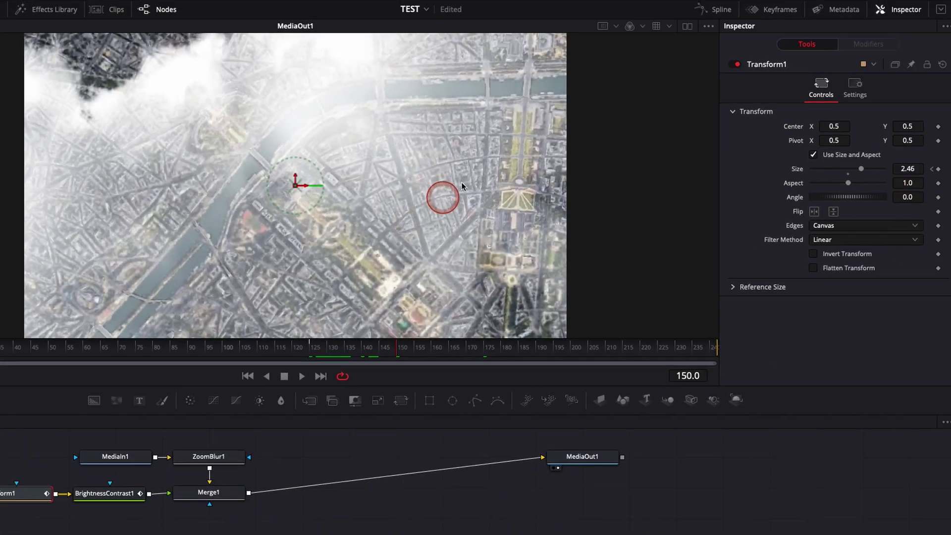
click(98, 494)
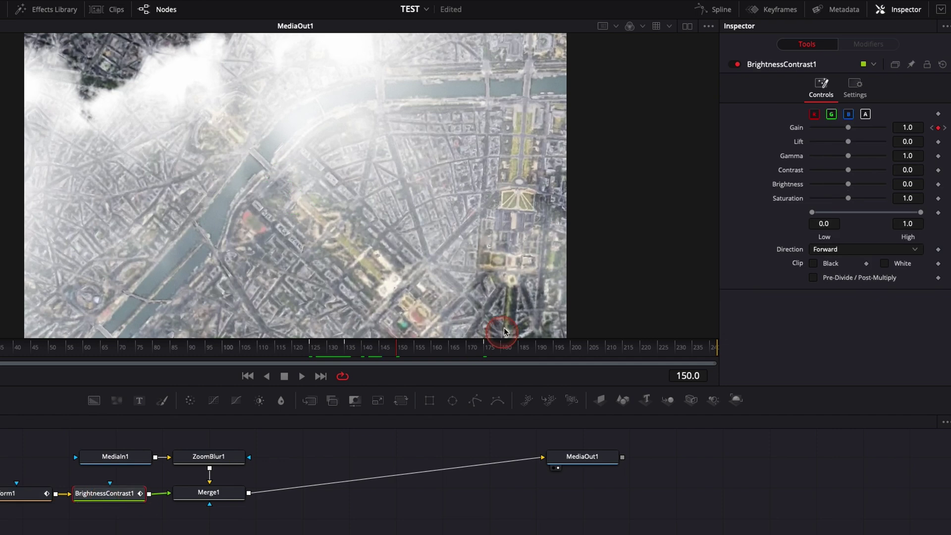
drag(419, 353, 405, 351)
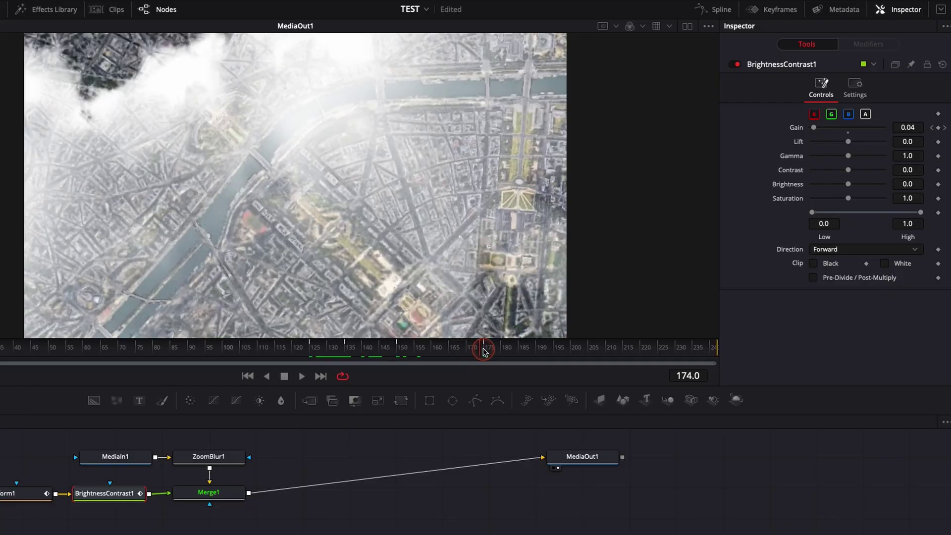
drag(485, 352, 399, 351)
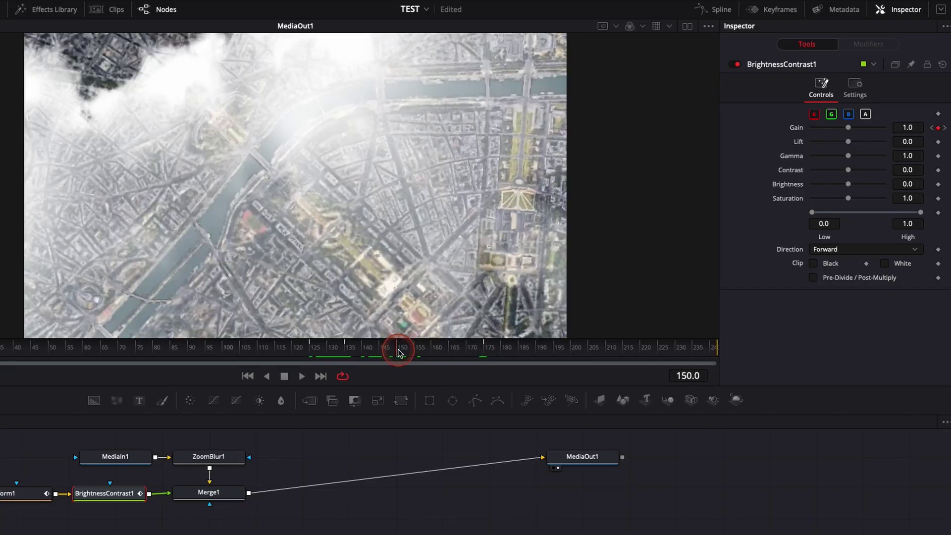
click(131, 499)
Keyframe Transform1's Size at 5.0 on frame 150 and play back from frame 106 to preview.
click(10, 494)
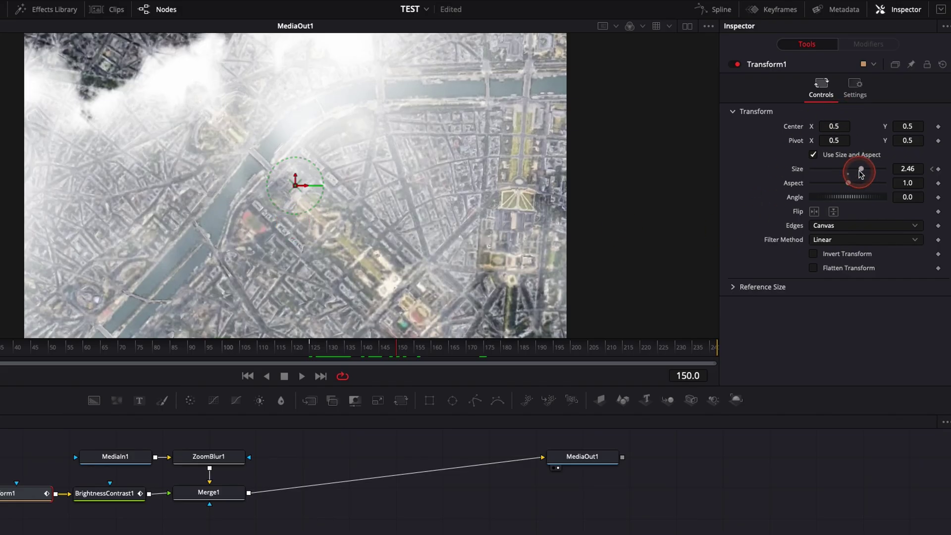
drag(863, 171, 891, 175)
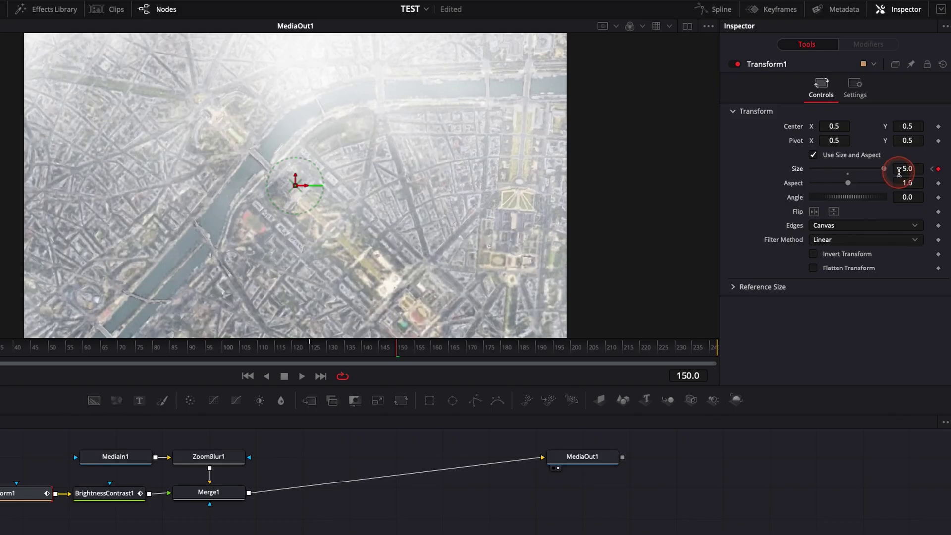
click(246, 347)
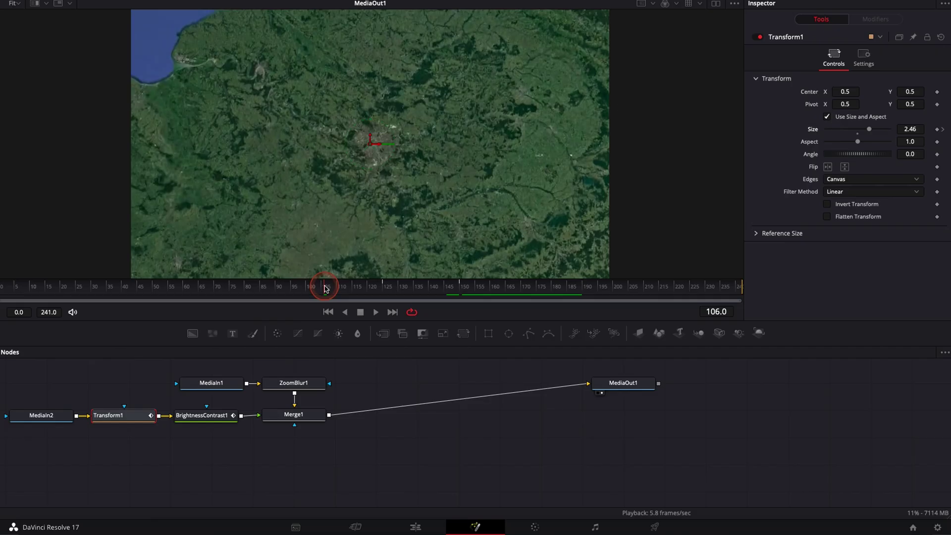
key(space)
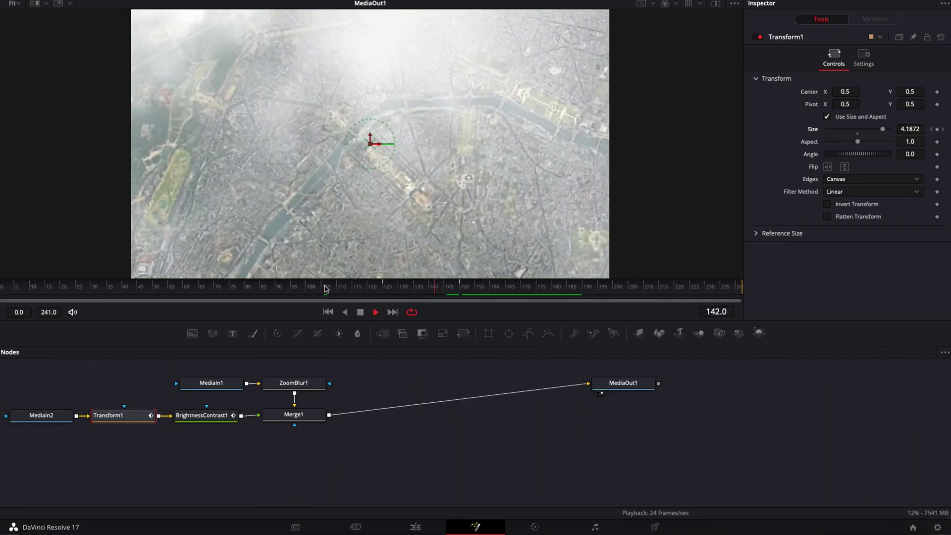
key(space)
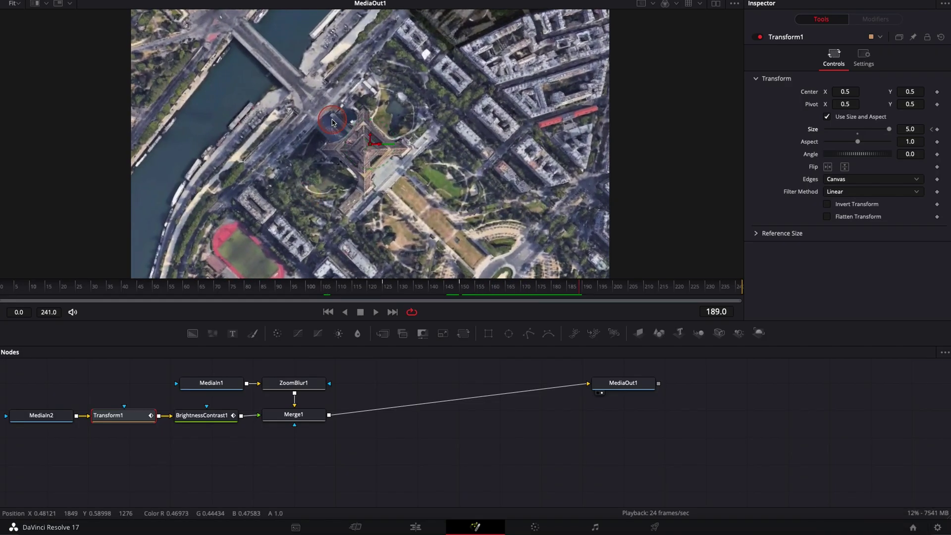
Keyframe ZoomBlur1's Center Exclusion at 1.0 on frame 185.
click(294, 383)
key(Left)
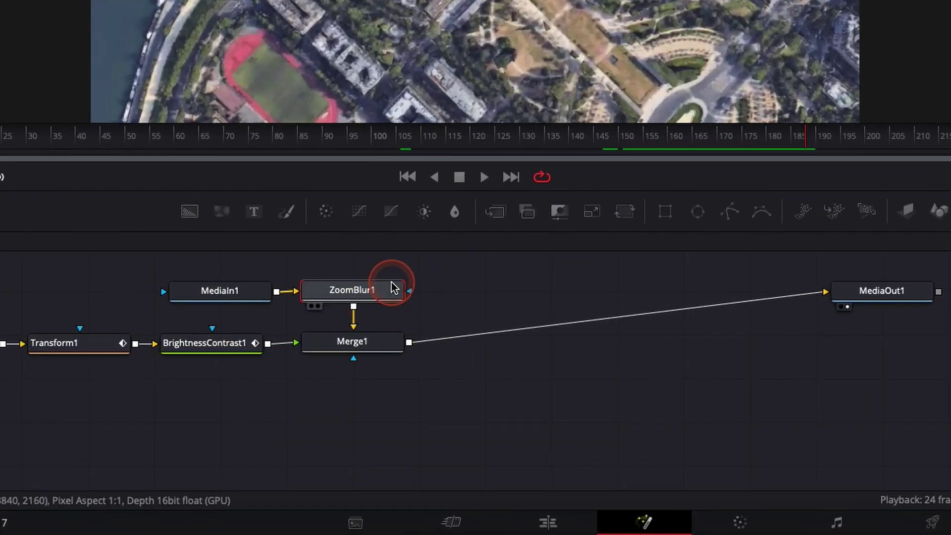
drag(805, 136, 711, 140)
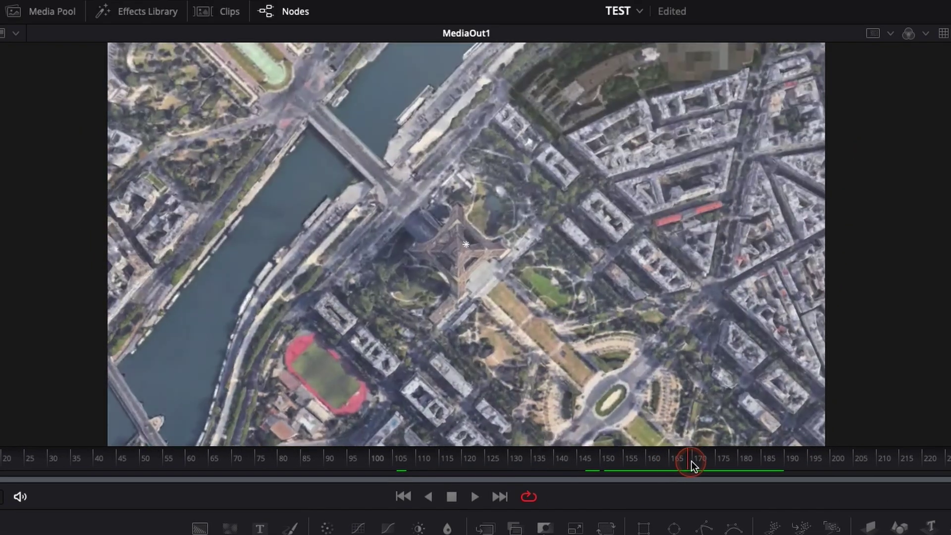
drag(692, 461, 762, 462)
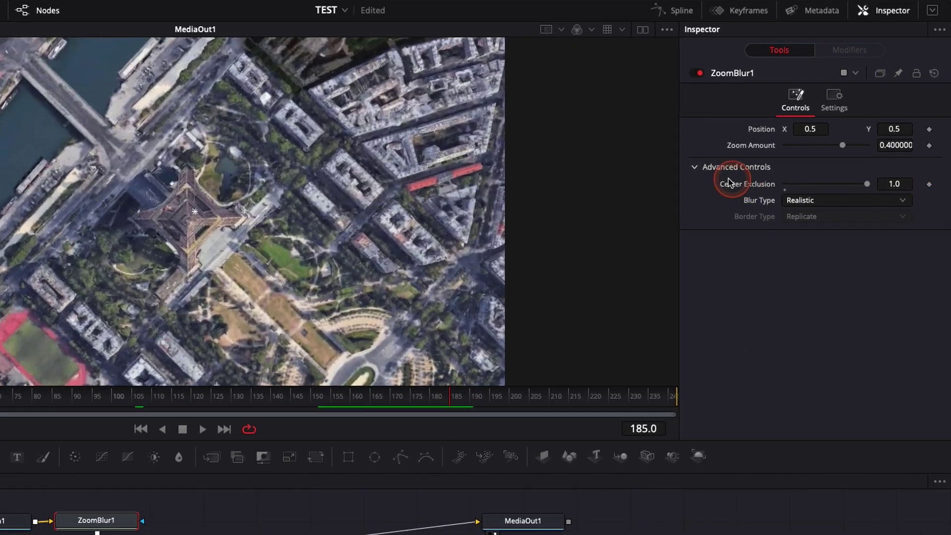
drag(867, 184, 881, 202)
click(99, 220)
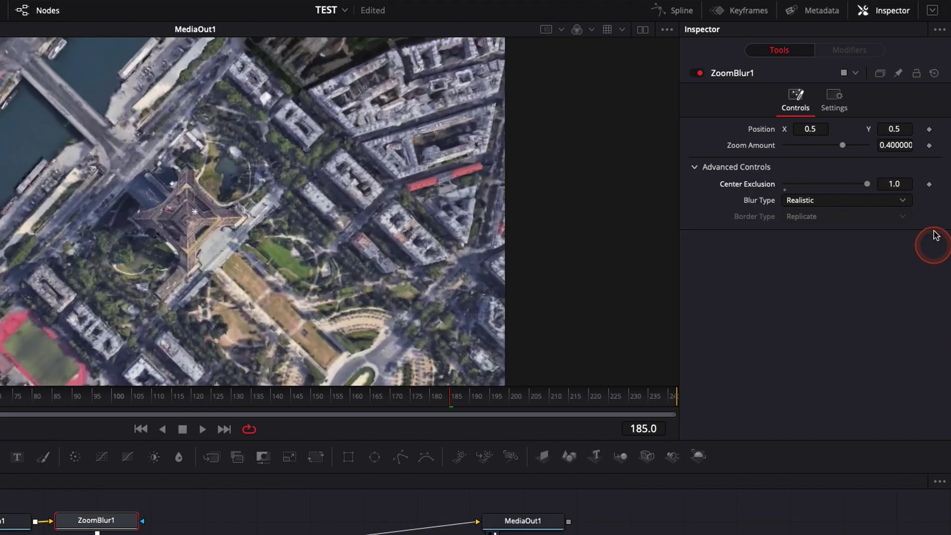
click(929, 184)
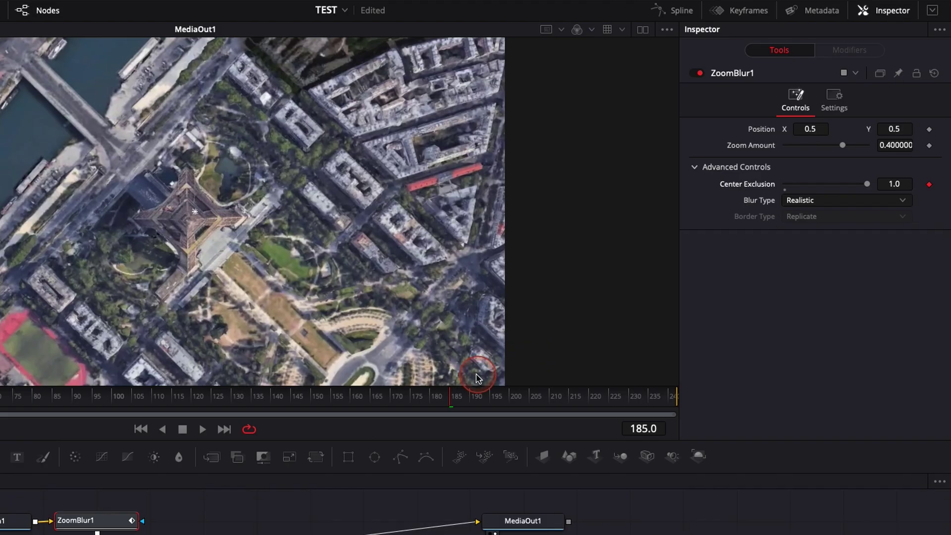
Set Center Exclusion to 0.0 on frame 160 and check the blur just after.
click(331, 398)
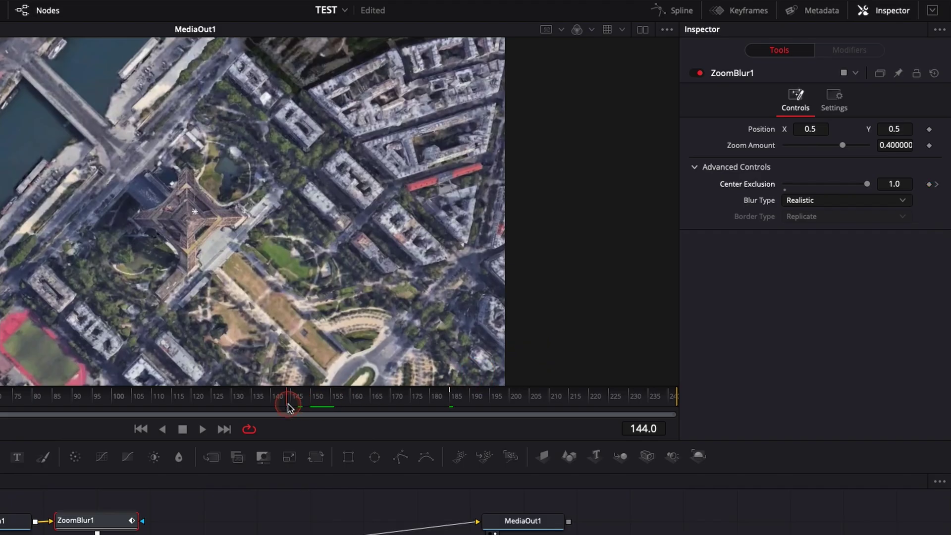
drag(335, 408, 354, 407)
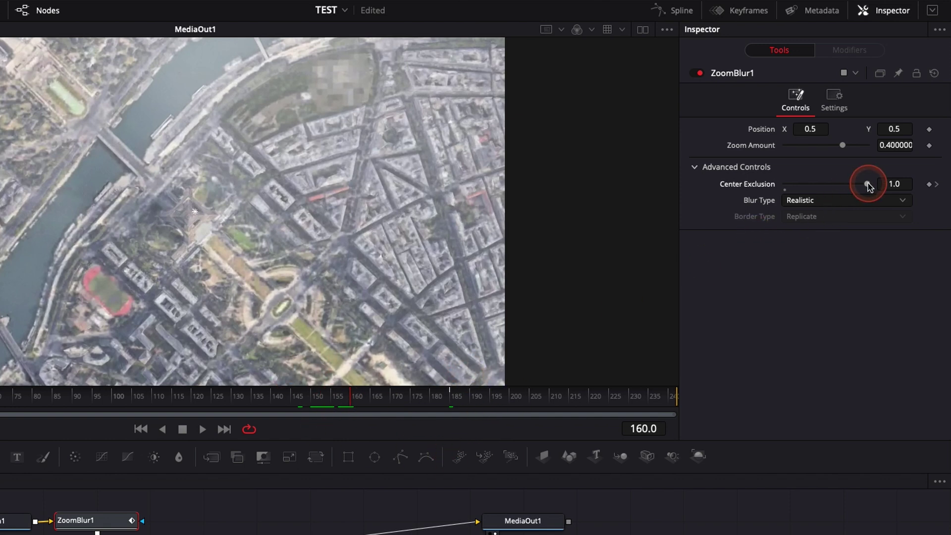
drag(867, 184, 788, 189)
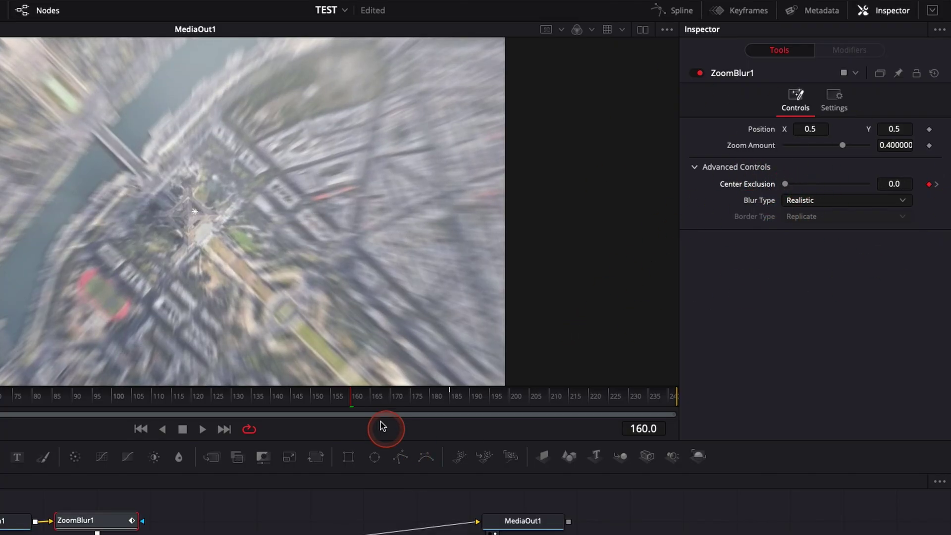
drag(356, 399, 417, 404)
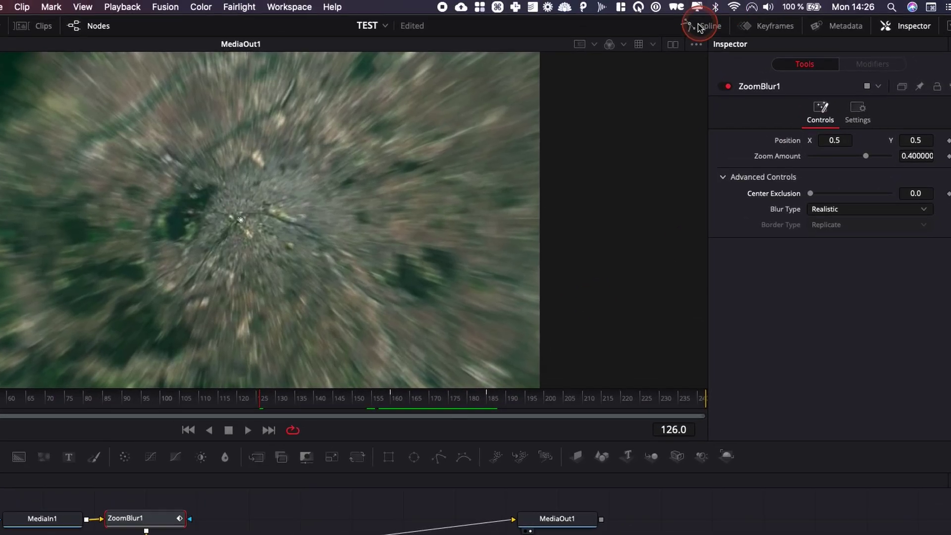
Show the Center Exclusion, Size and Gain curves in the Spline editor, fit them, and smooth all keyframes.
click(691, 26)
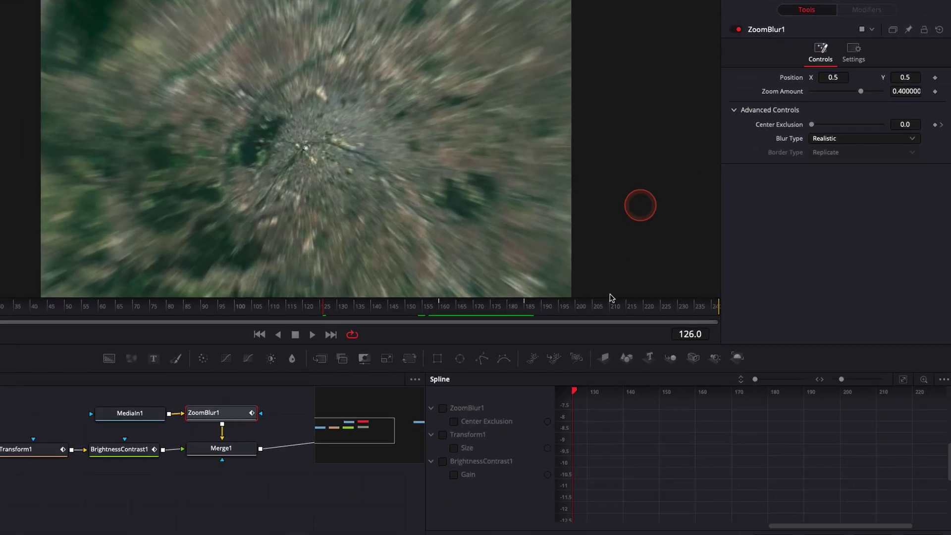
click(442, 408)
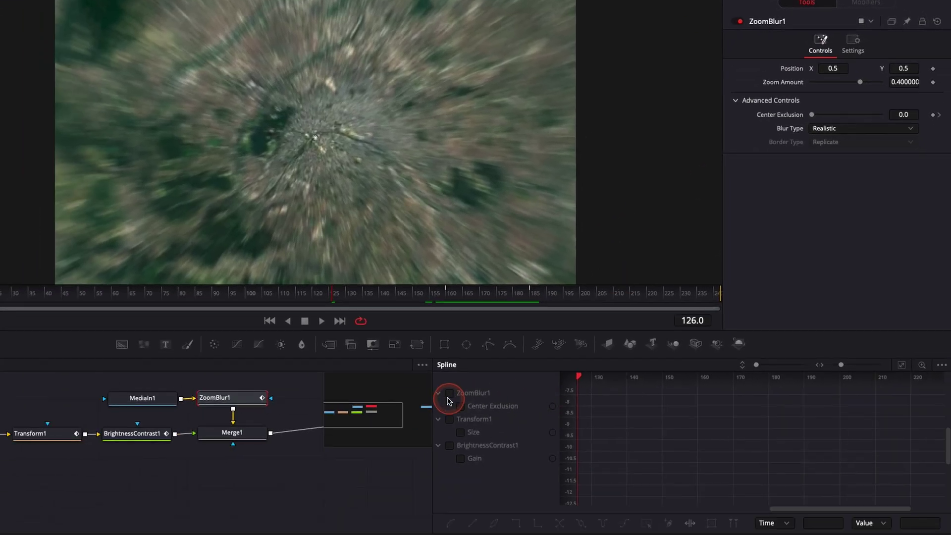
click(450, 420)
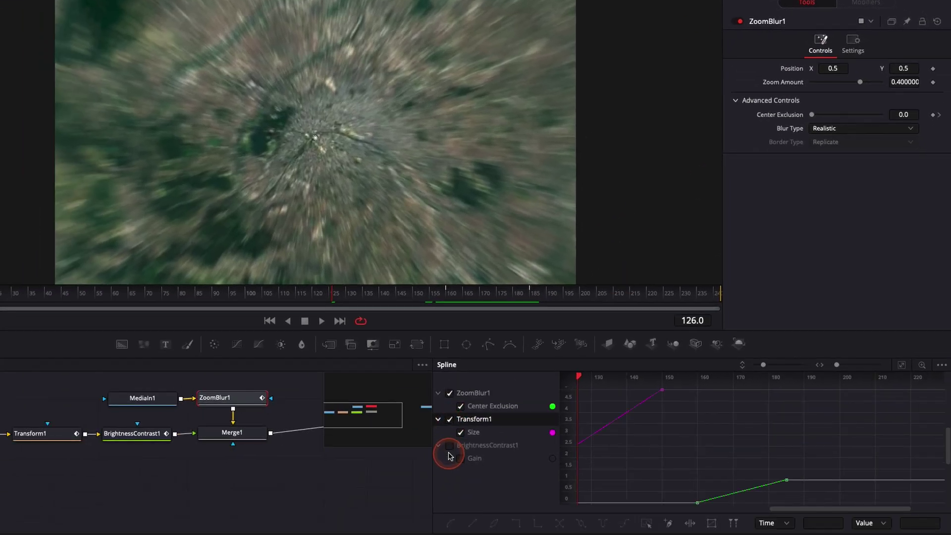
click(449, 446)
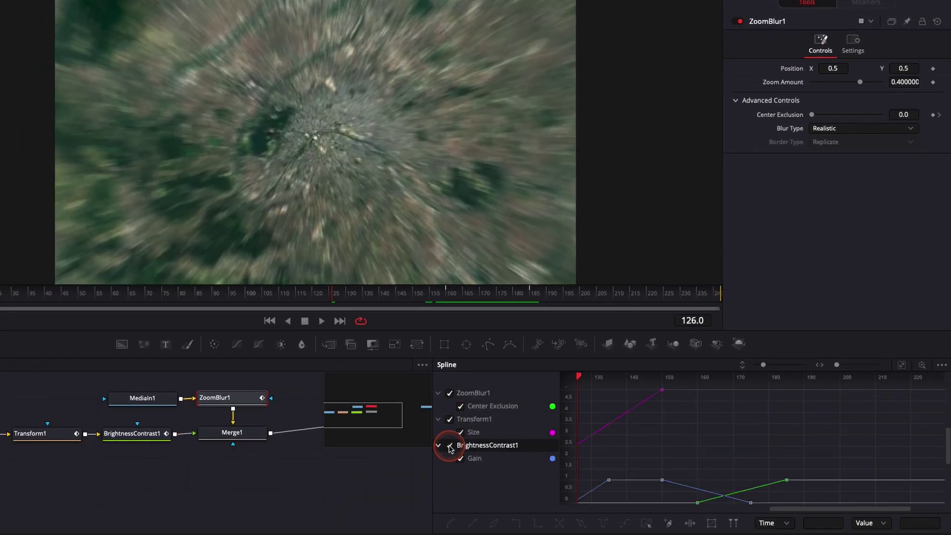
click(903, 367)
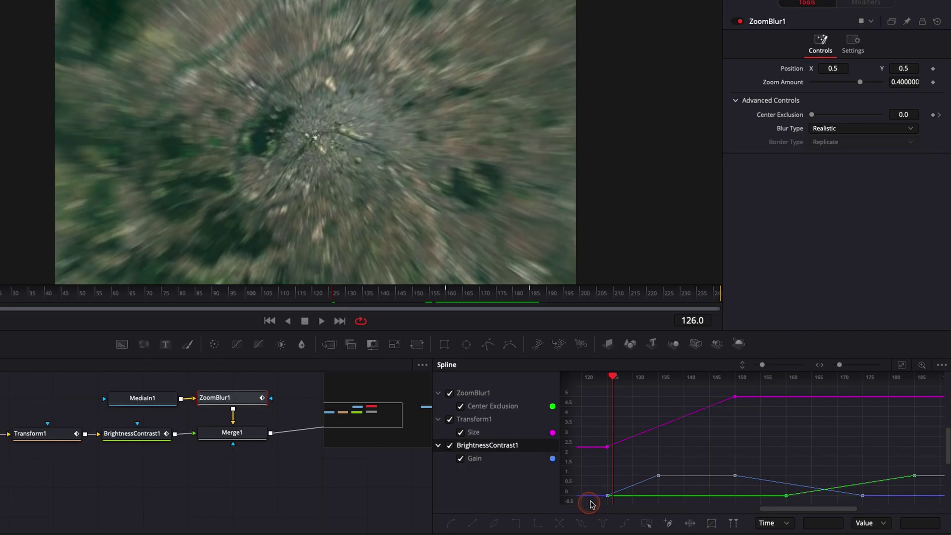
drag(590, 503, 940, 397)
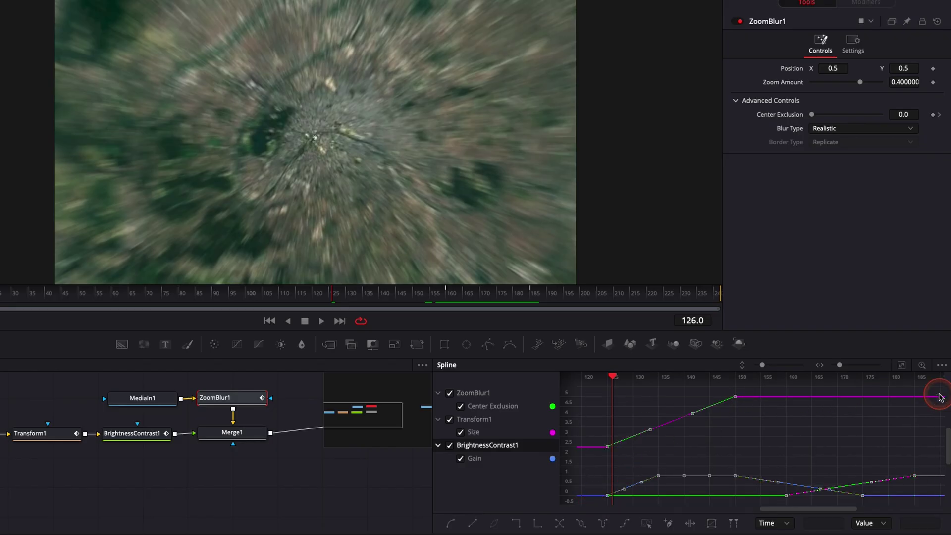
key(s)
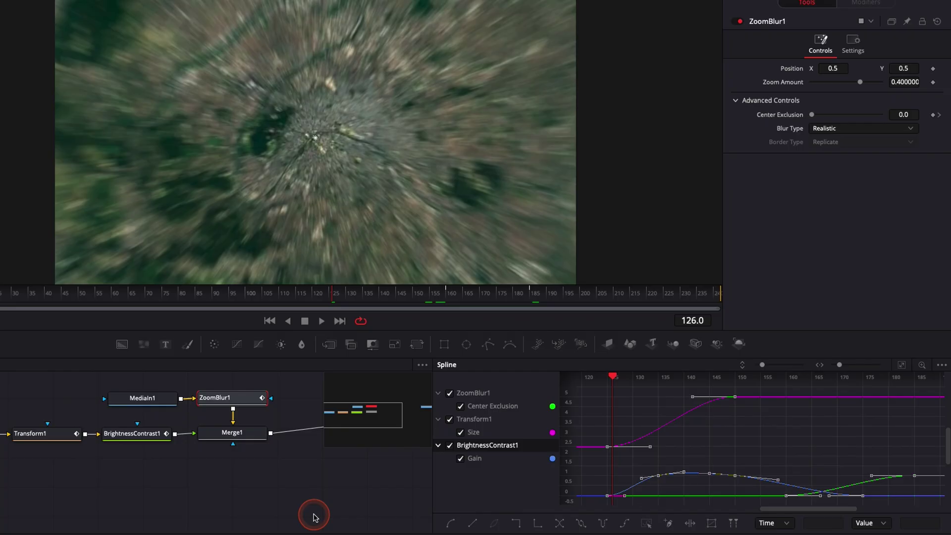
key(space)
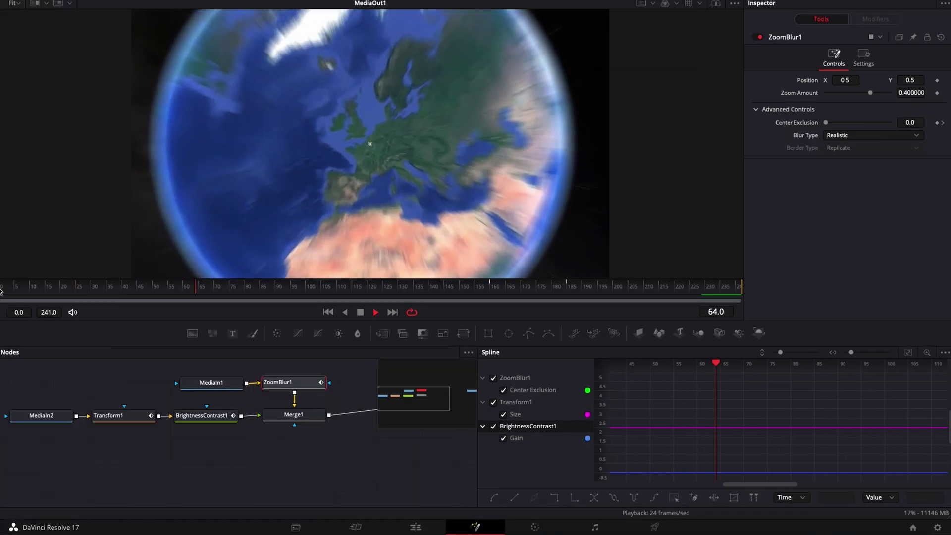